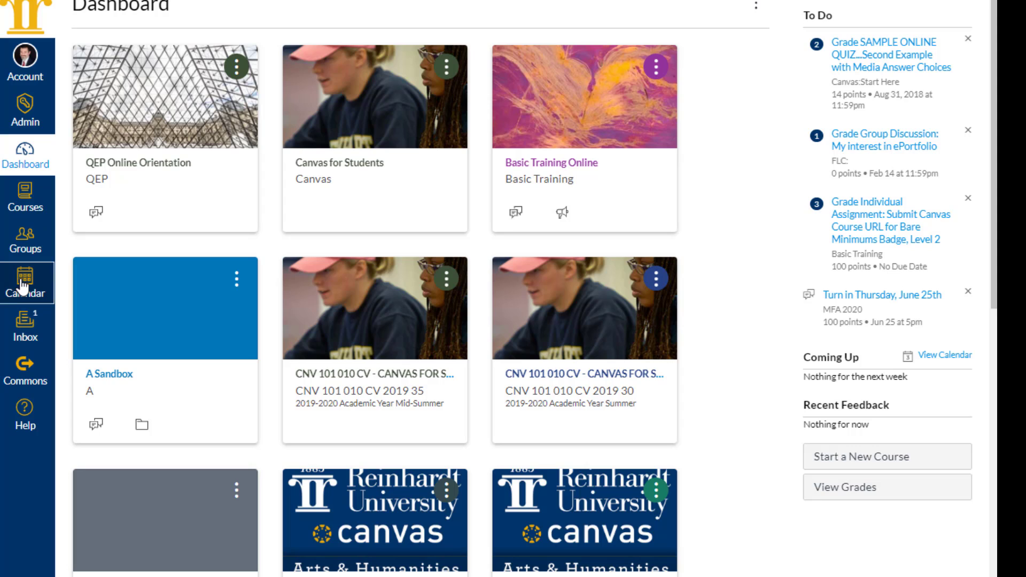
# - Open the calendar and look through the list of course calendars
pyautogui.click(22, 287)
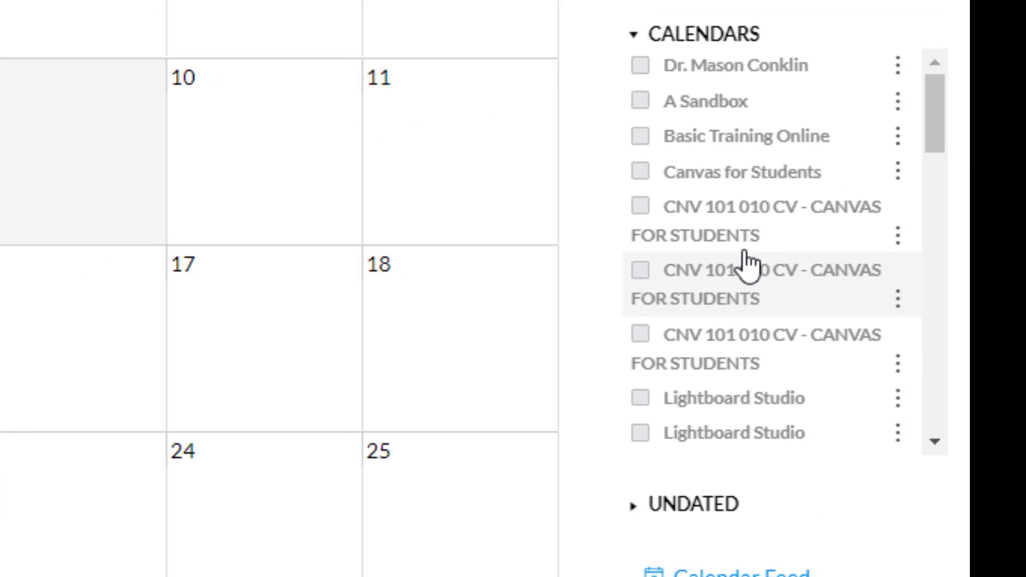
pyautogui.scroll(-3, 754, 230)
pyautogui.scroll(-6, 750, 220)
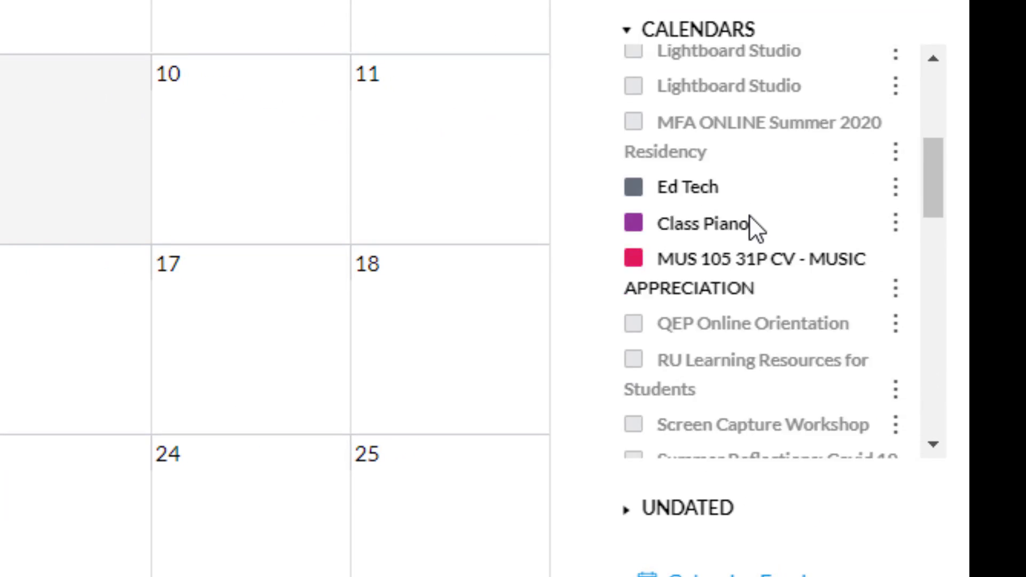
pyautogui.scroll(3, 772, 228)
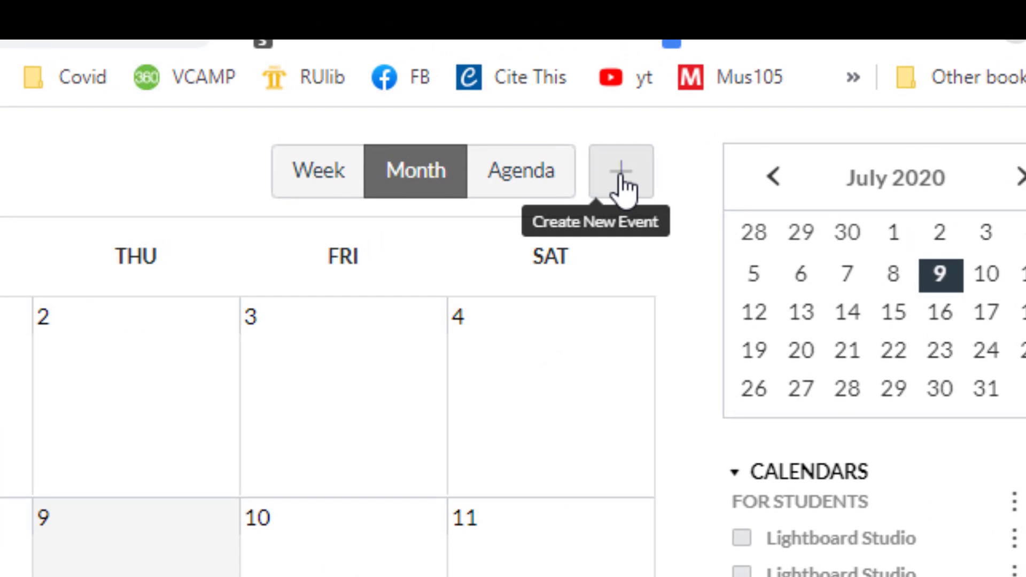
# - Start a new appointment group in the calendar and set its first date to 2020-8-17
pyautogui.click(620, 173)
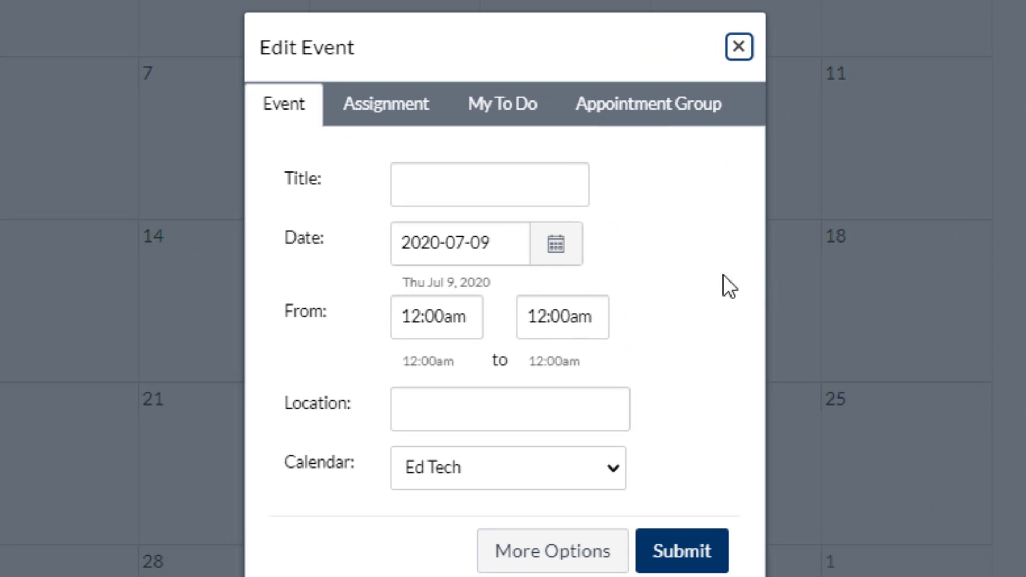
pyautogui.click(652, 111)
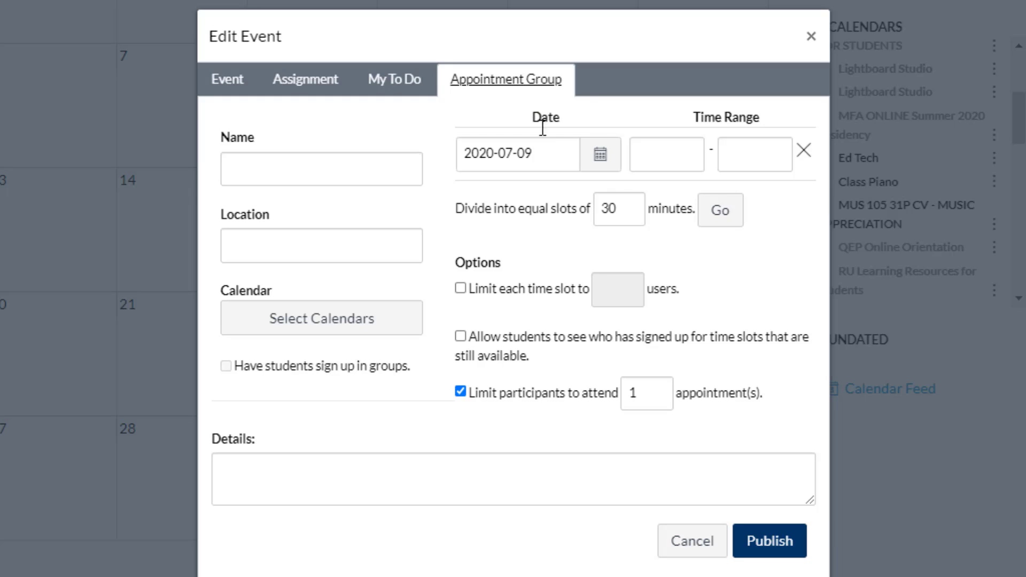
pyautogui.click(603, 159)
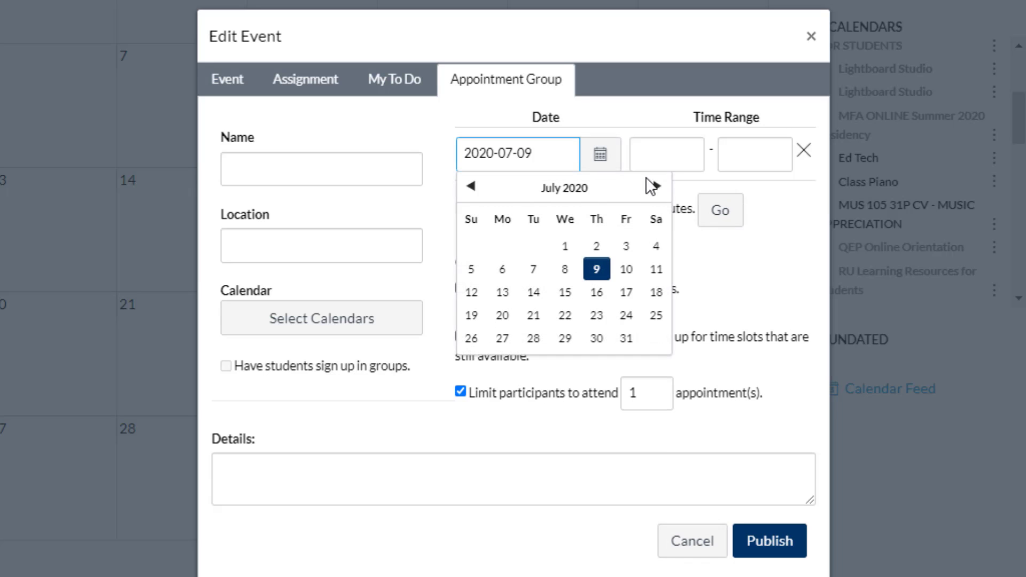
pyautogui.click(657, 185)
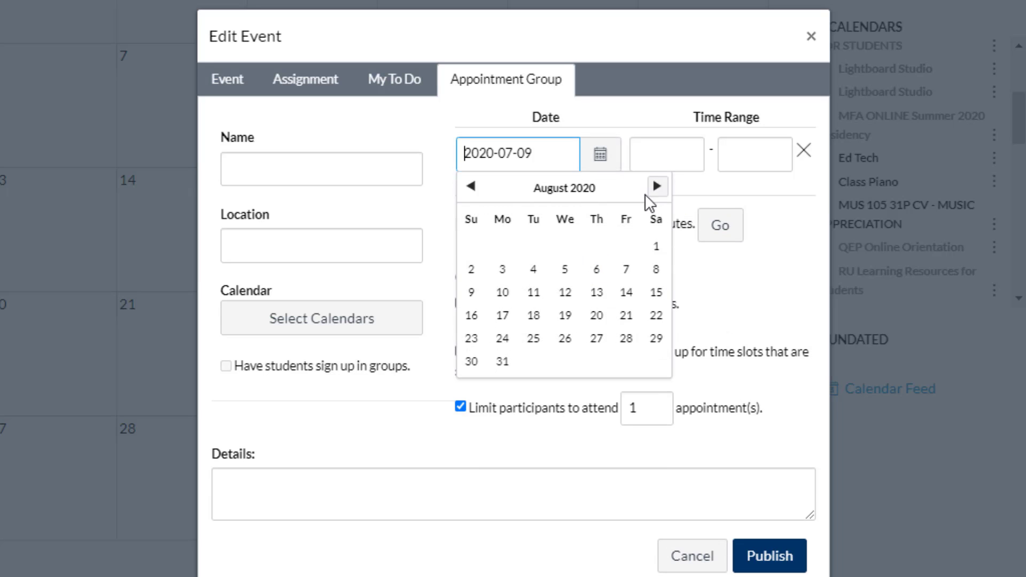
pyautogui.click(502, 320)
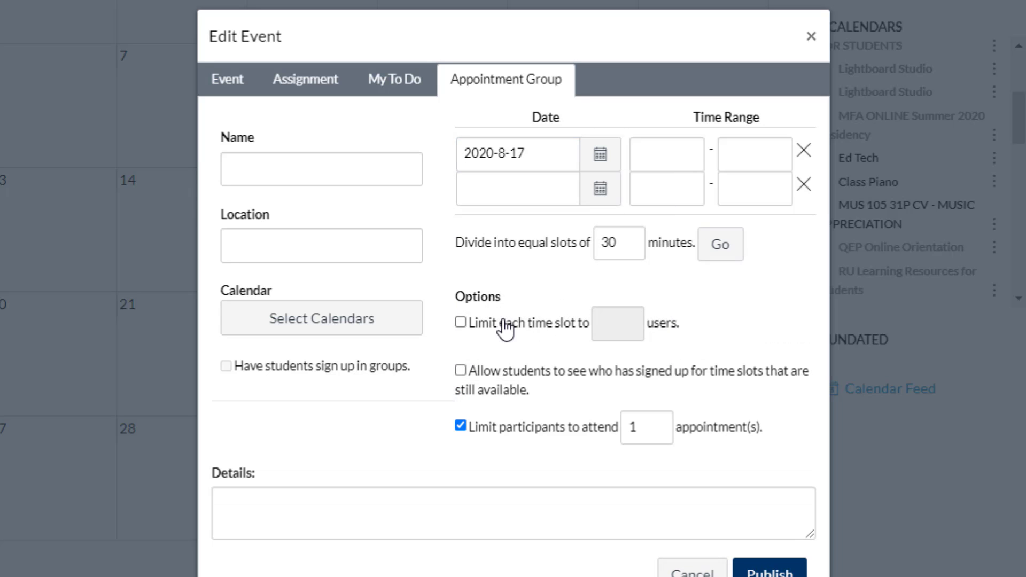
# - Set the time range for the 2020-8-17 date from 3 to 5
pyautogui.click(662, 162)
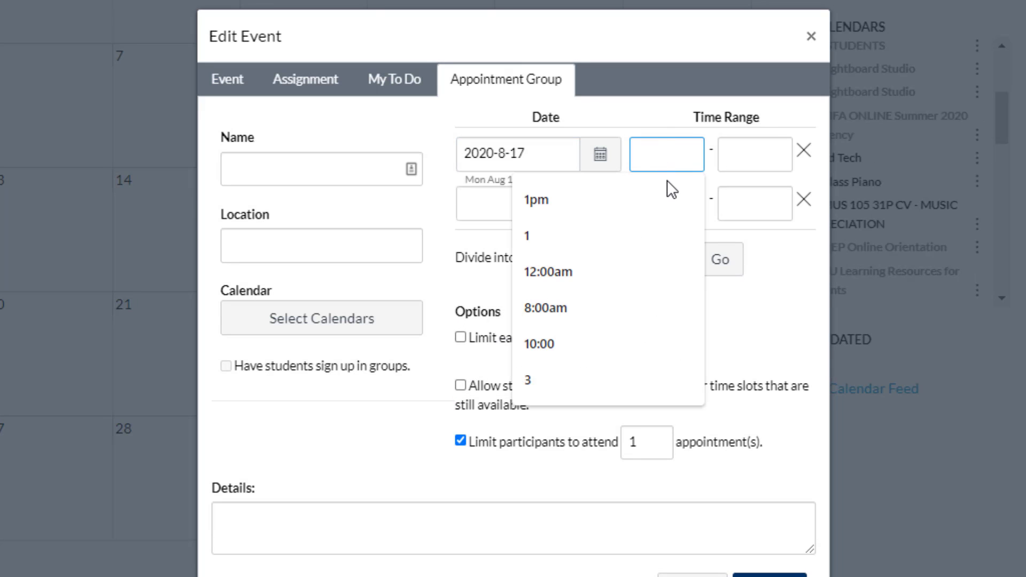
pyautogui.write('3')
pyautogui.click(751, 153)
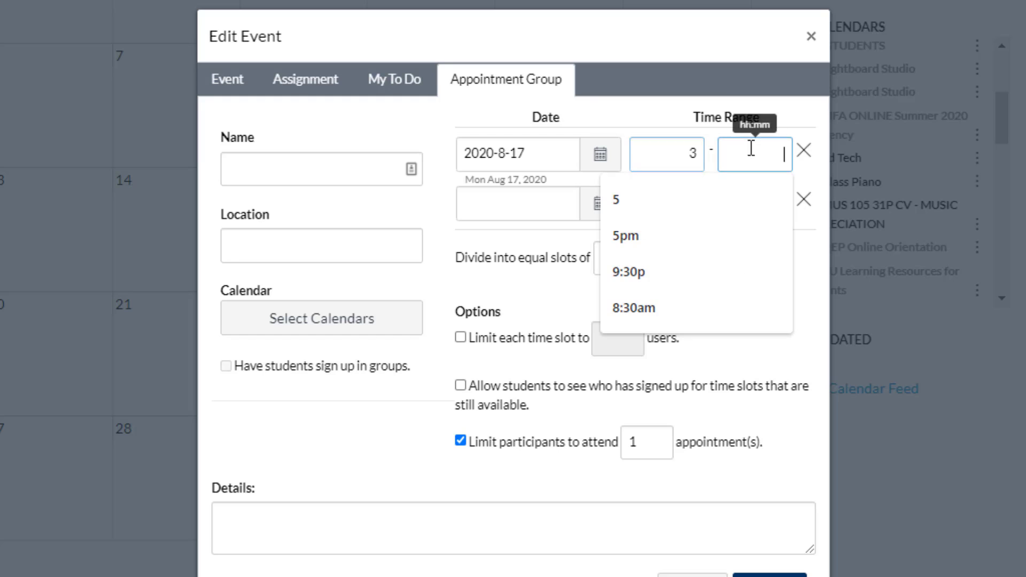
pyautogui.write('5')
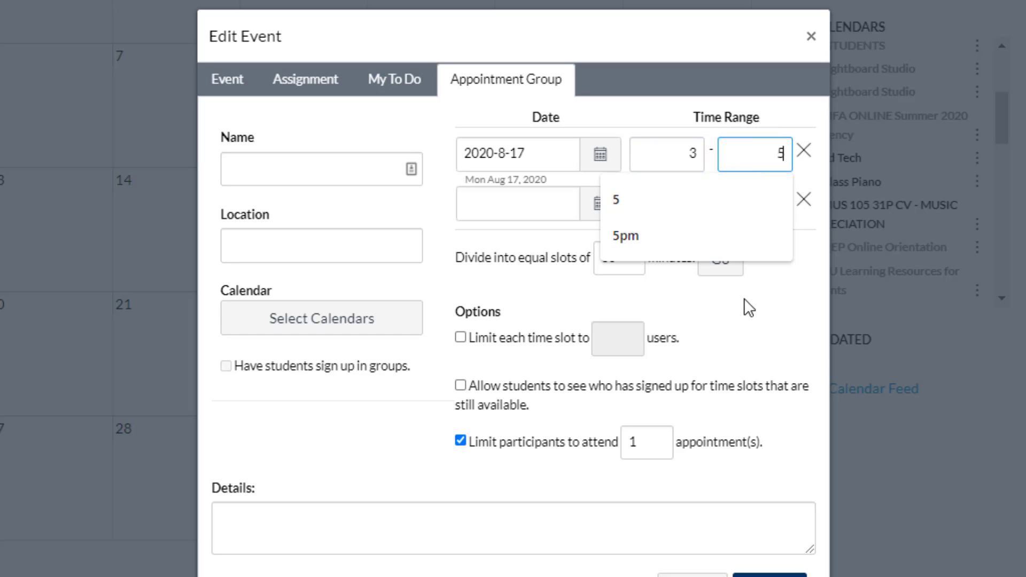
pyautogui.click(792, 322)
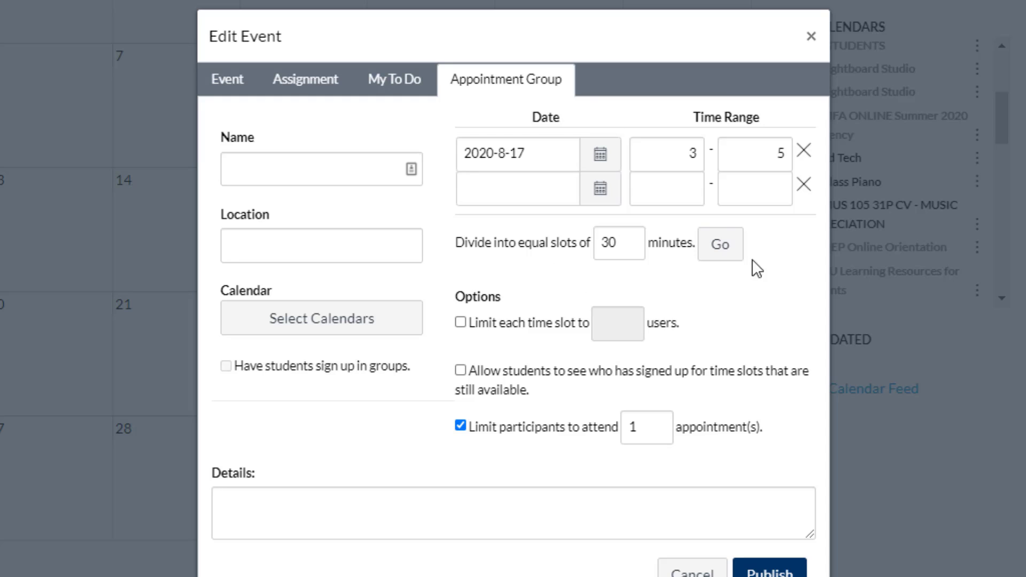
# - Set the equal slot length to 15 minutes and limit each time slot to 1 user
pyautogui.click(630, 247)
pyautogui.click(630, 242)
pyautogui.moveTo(615, 242); pyautogui.dragTo(601, 245)
pyautogui.write('15')
pyautogui.click(705, 291)
pyautogui.click(460, 323)
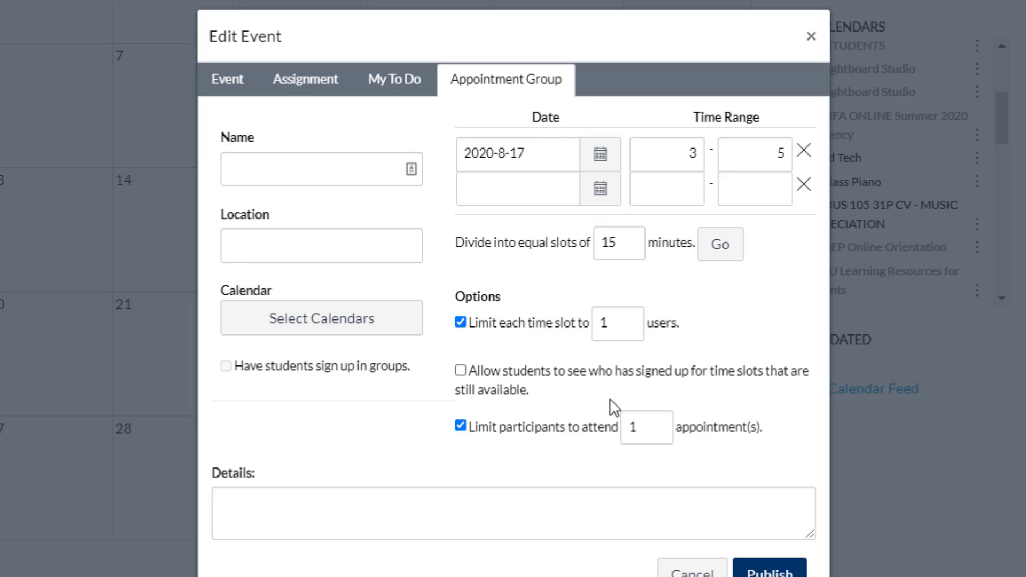
pyautogui.click(632, 322)
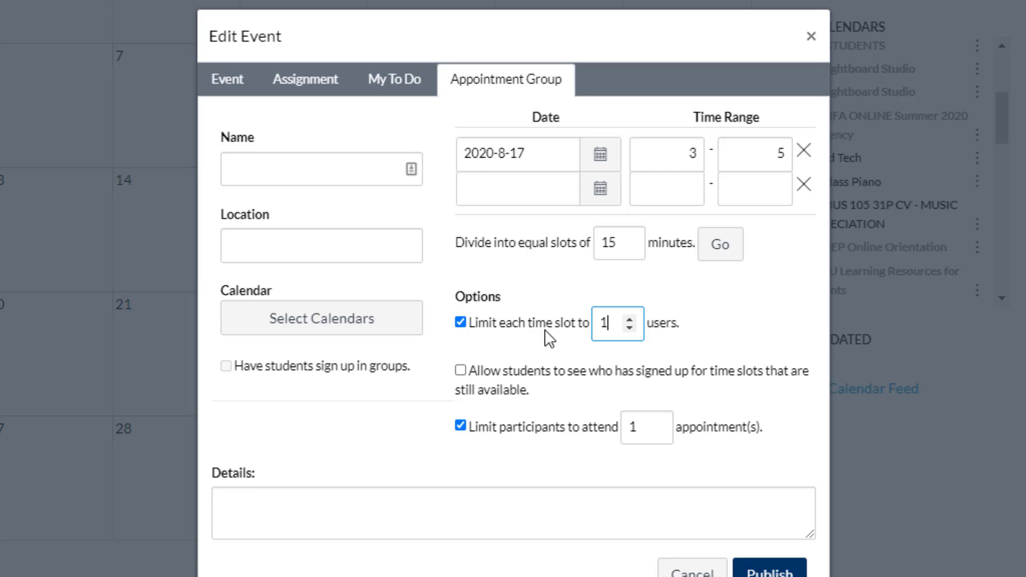
# - Turn the limit on appointments per participant off and back on
pyautogui.scroll(-1, 544, 329)
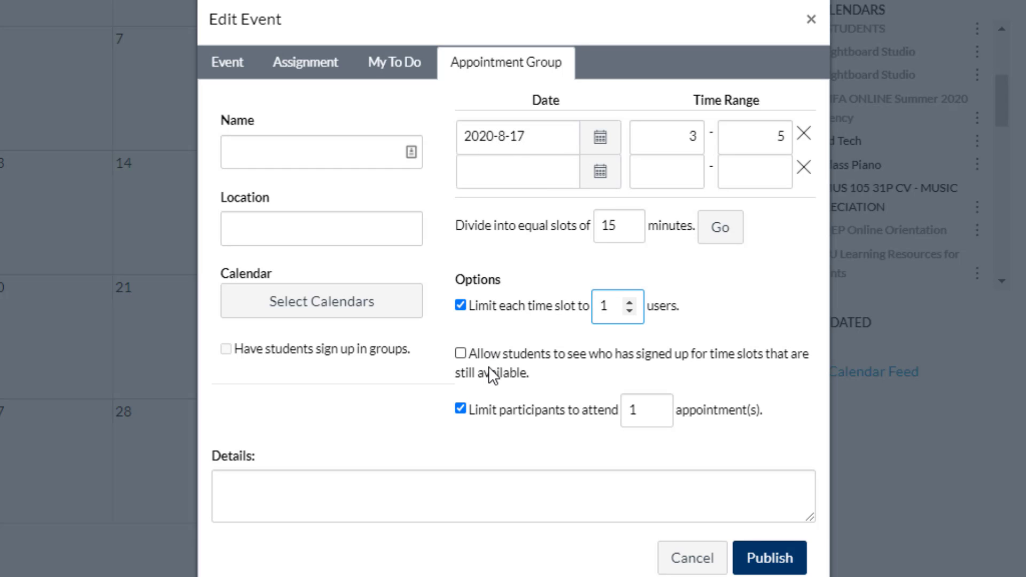
pyautogui.click(460, 409)
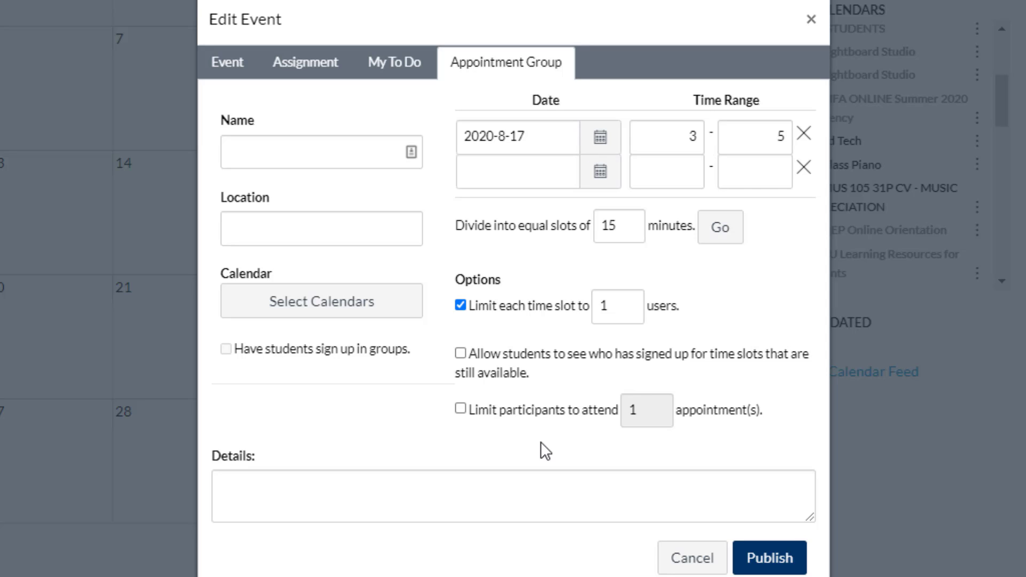
pyautogui.click(461, 410)
pyautogui.click(460, 411)
pyautogui.click(460, 410)
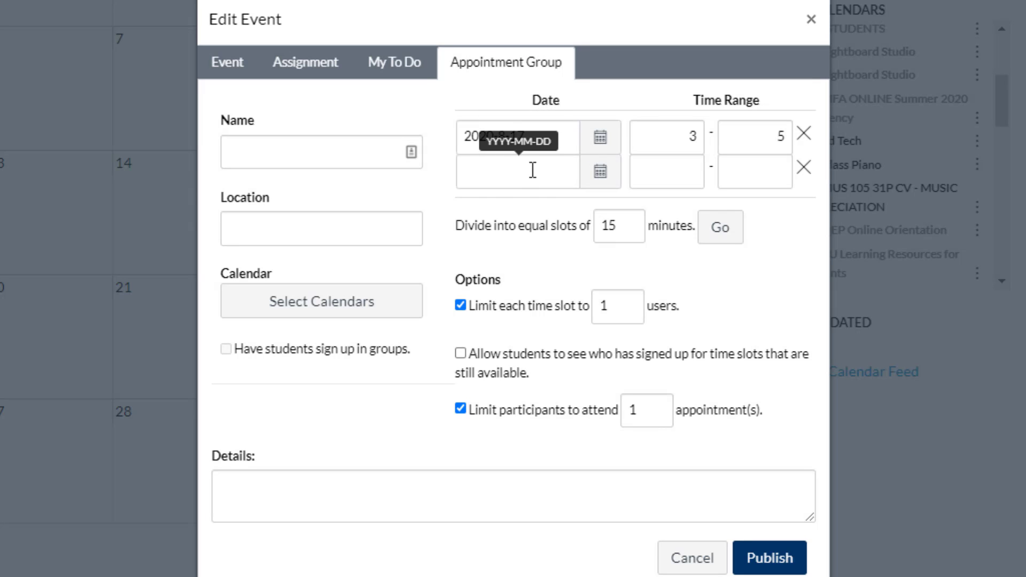
# - Add a second appointment date, 2020-8-19, with a time range from 3 to 5
pyautogui.click(496, 162)
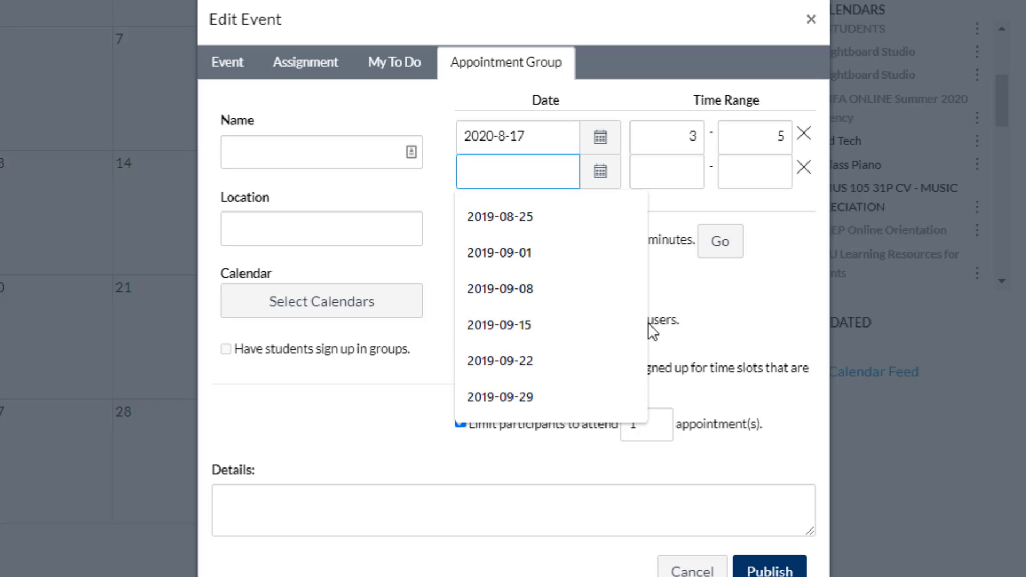
pyautogui.click(598, 179)
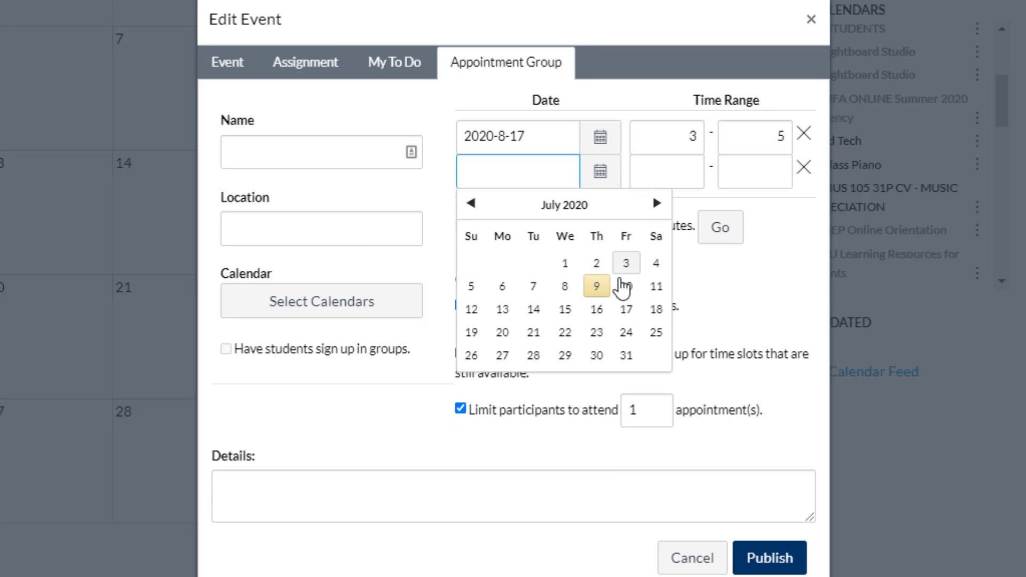
pyautogui.click(656, 203)
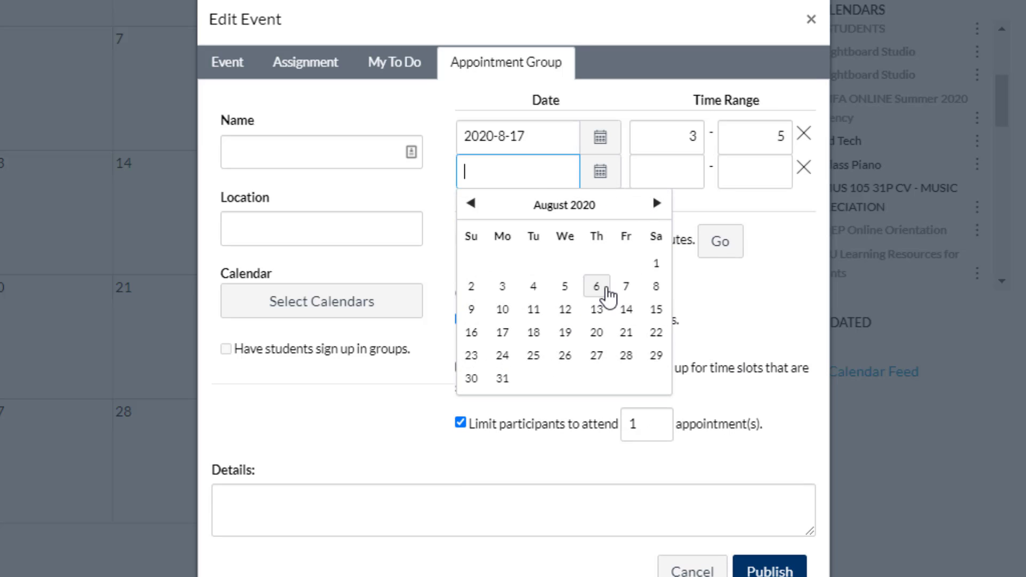
pyautogui.click(567, 333)
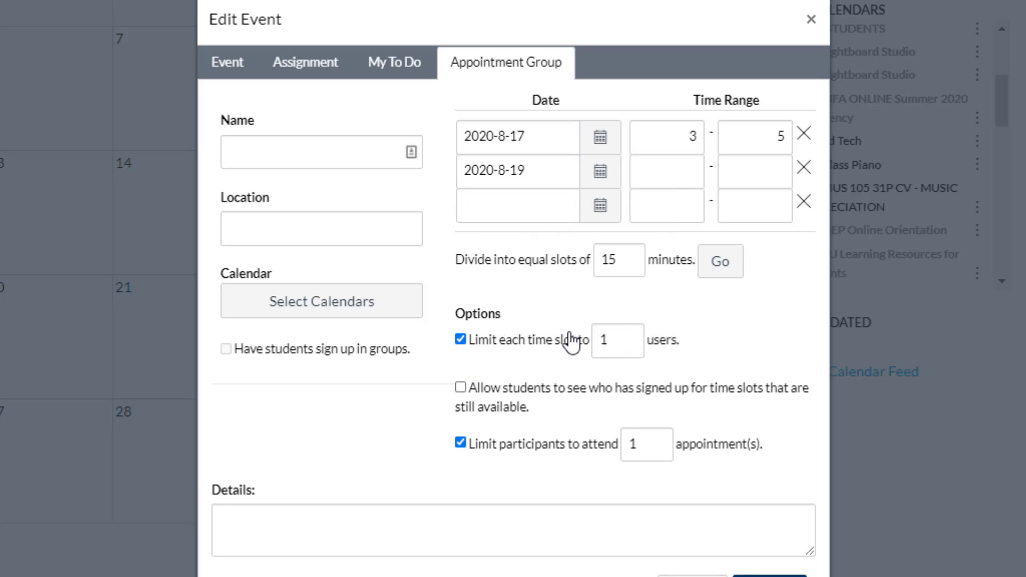
pyautogui.click(689, 171)
pyautogui.write('3')
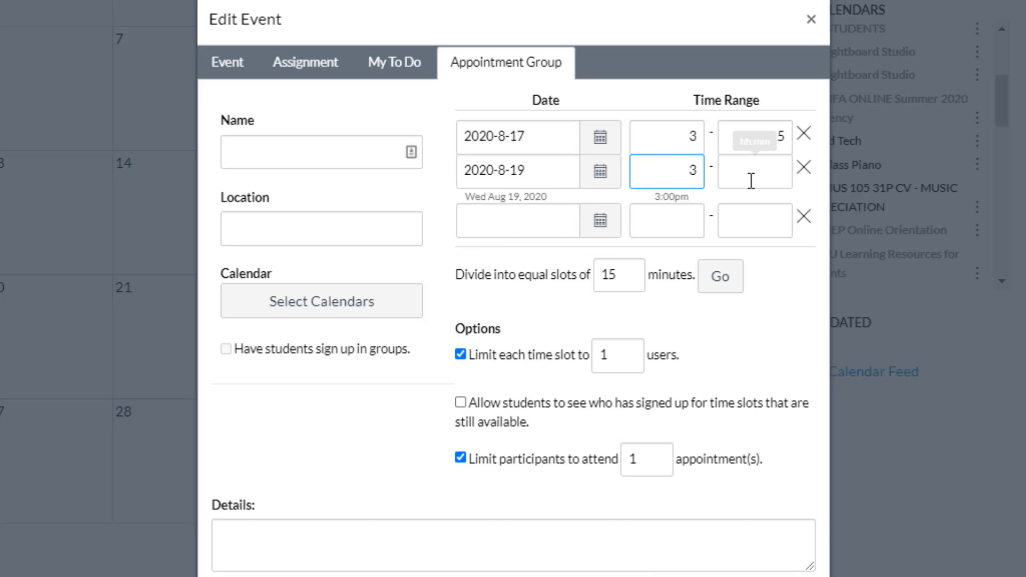
pyautogui.click(751, 180)
pyautogui.write('5')
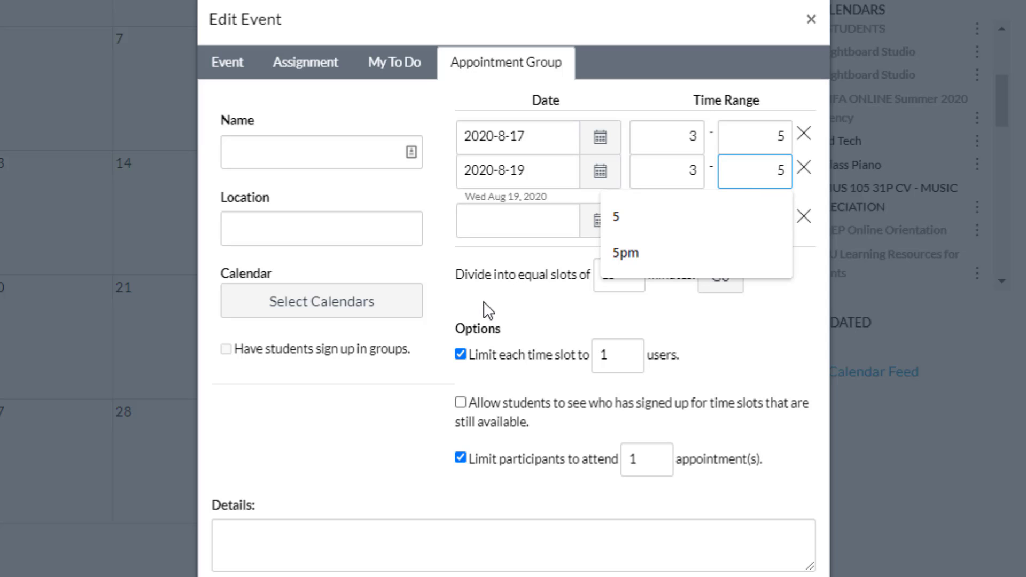
pyautogui.click(531, 274)
# - Add a third appointment date, 2020-8-21, with a time range from 3 to 5
pyautogui.click(600, 212)
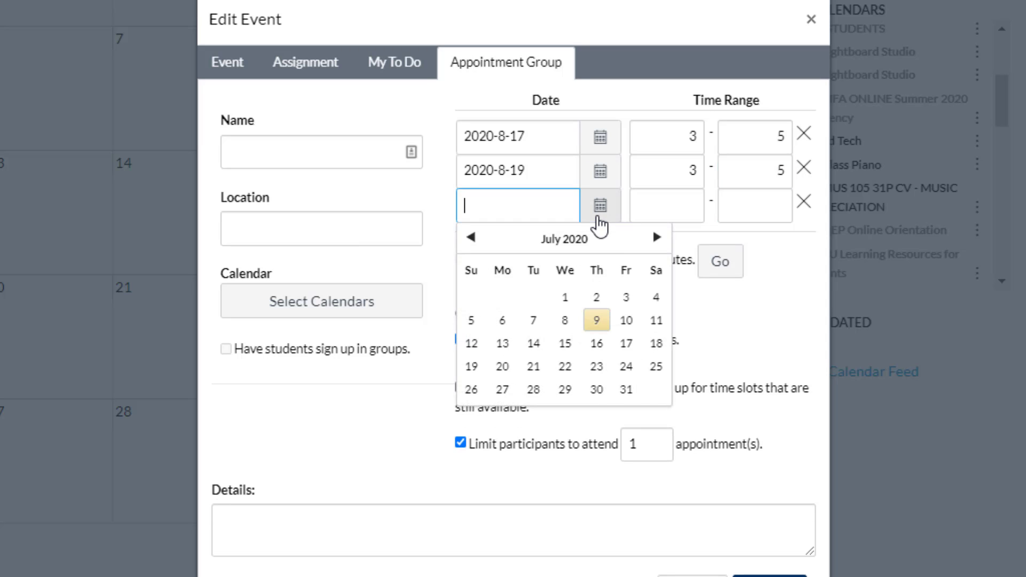
pyautogui.click(657, 237)
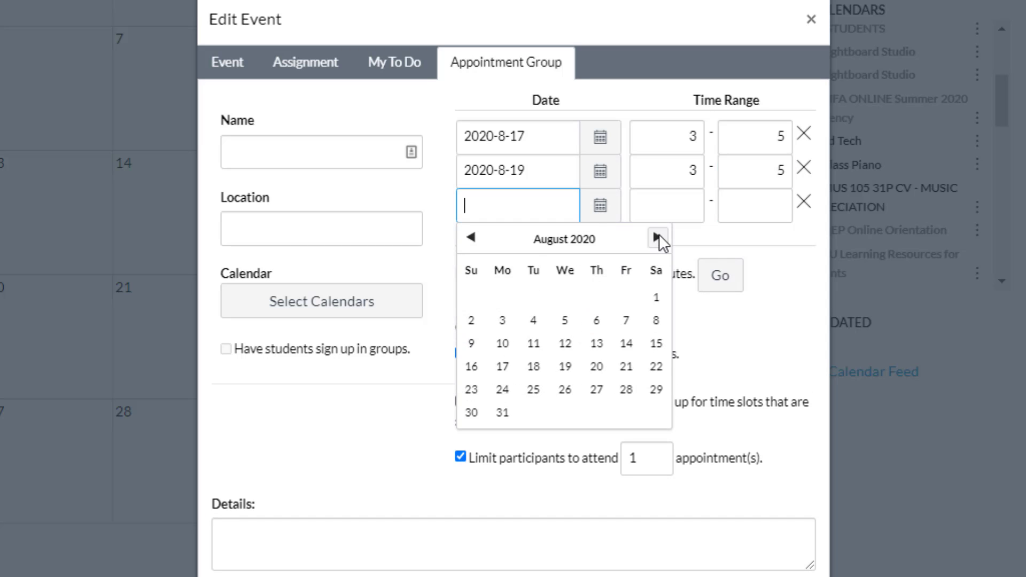
pyautogui.click(631, 369)
pyautogui.click(666, 200)
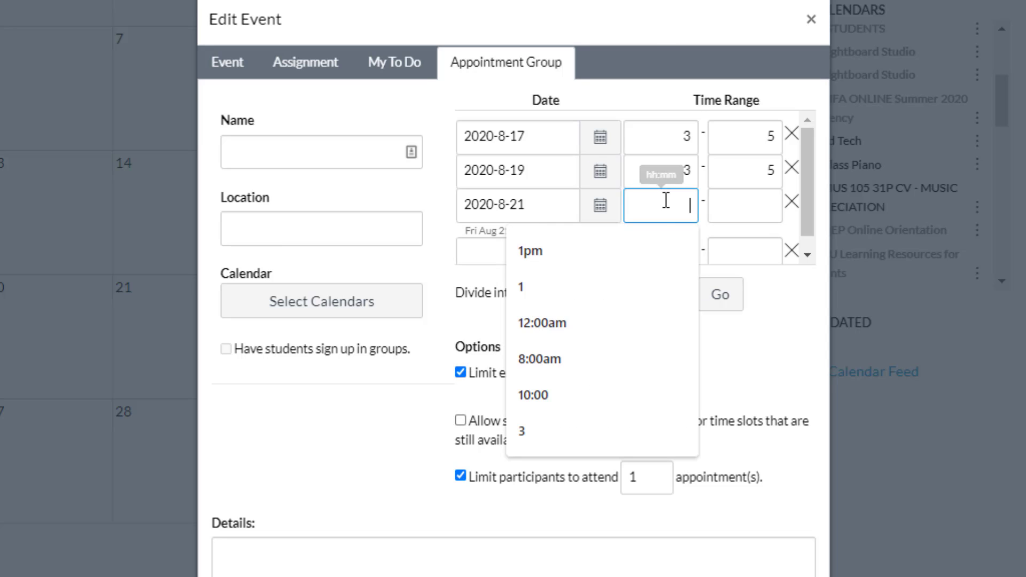
pyautogui.write('3')
pyautogui.click(744, 199)
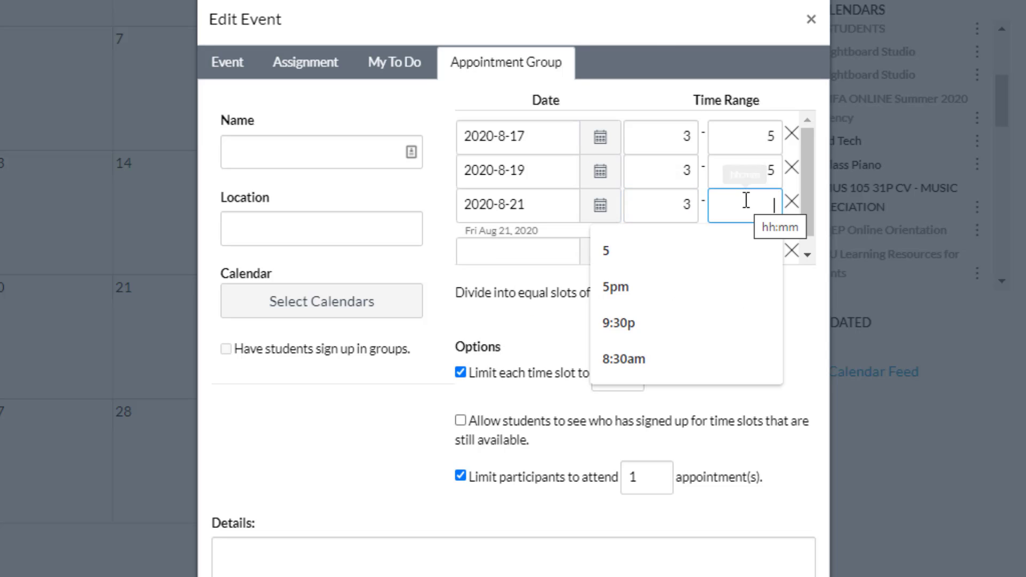
pyautogui.write('5')
pyautogui.click(780, 392)
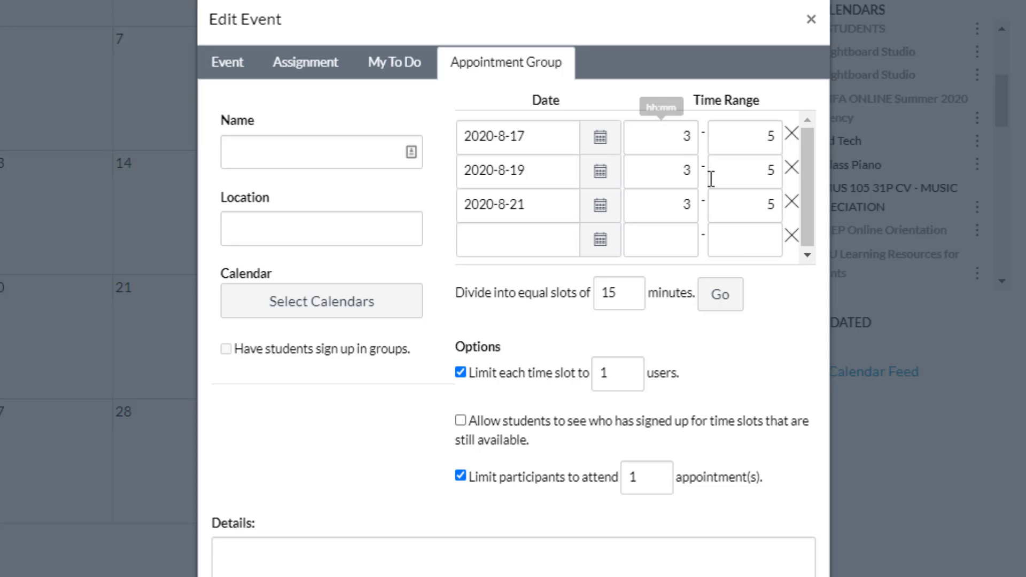
# - Divide the three time ranges into equal 15-minute slots and review the generated slot list
pyautogui.click(721, 308)
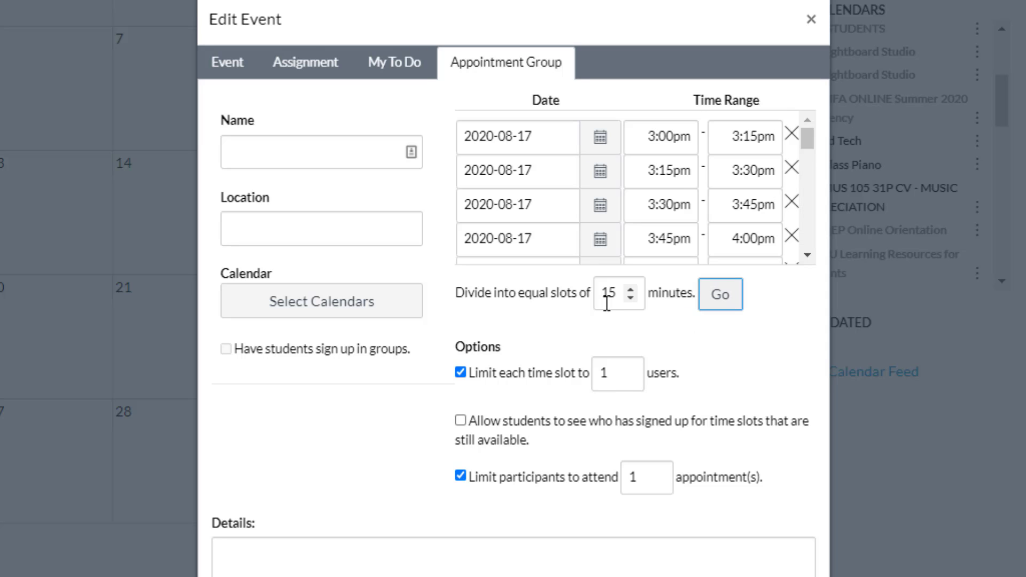
pyautogui.scroll(1, 623, 242)
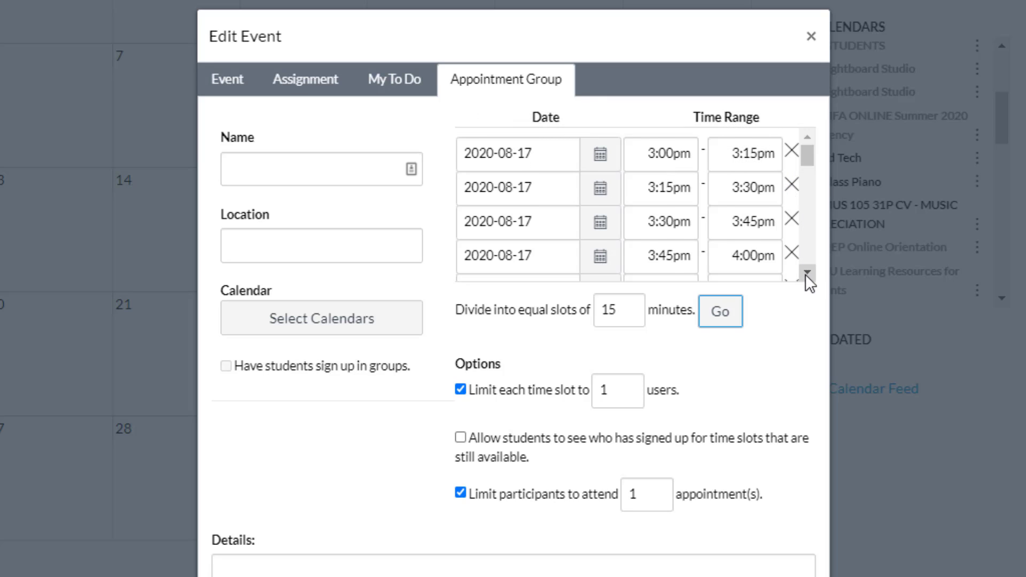
pyautogui.moveTo(806, 274); pyautogui.dragTo(806, 274)
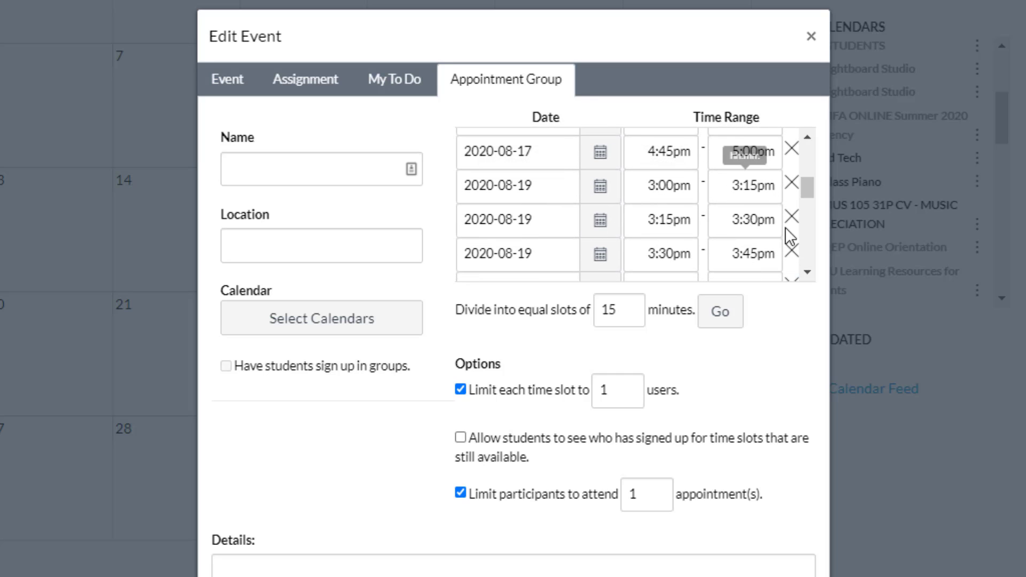
pyautogui.click(807, 272)
pyautogui.click(807, 274)
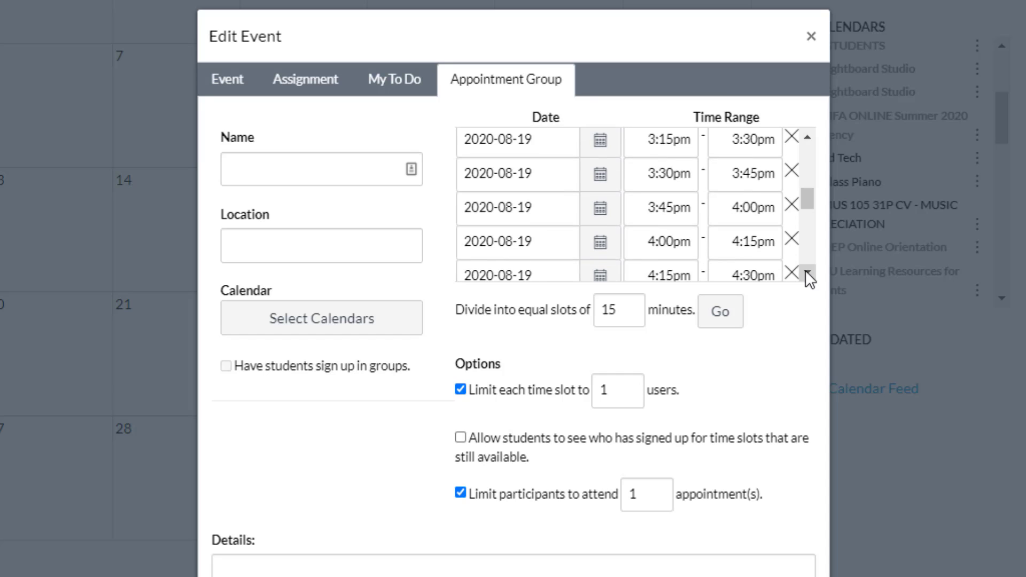
pyautogui.click(807, 274)
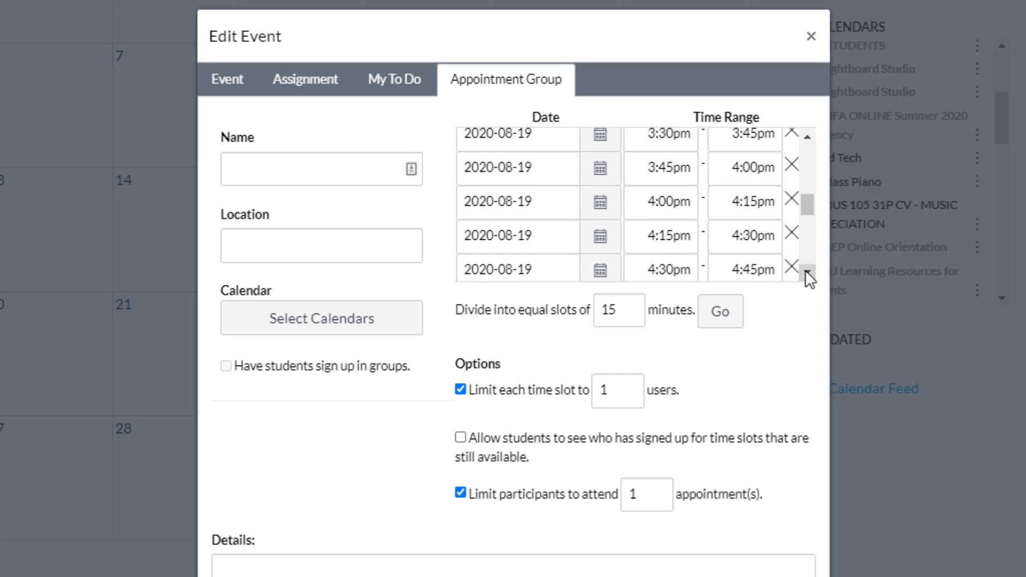
# - Name the appointment group "Week 1 Office Hours" and set its location to "Meet by Teams"
pyautogui.click(291, 169)
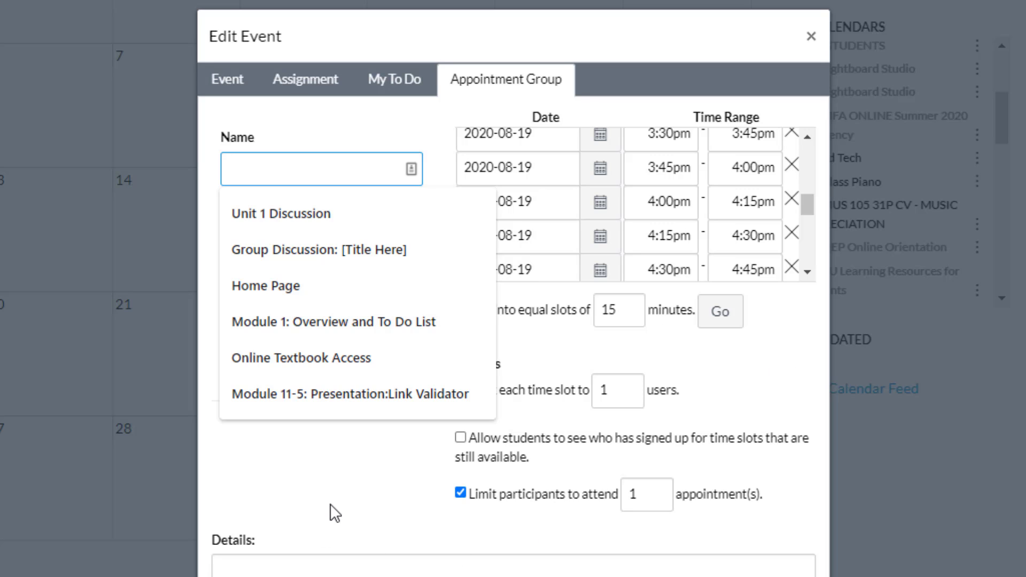
pyautogui.write('Week 1 ')
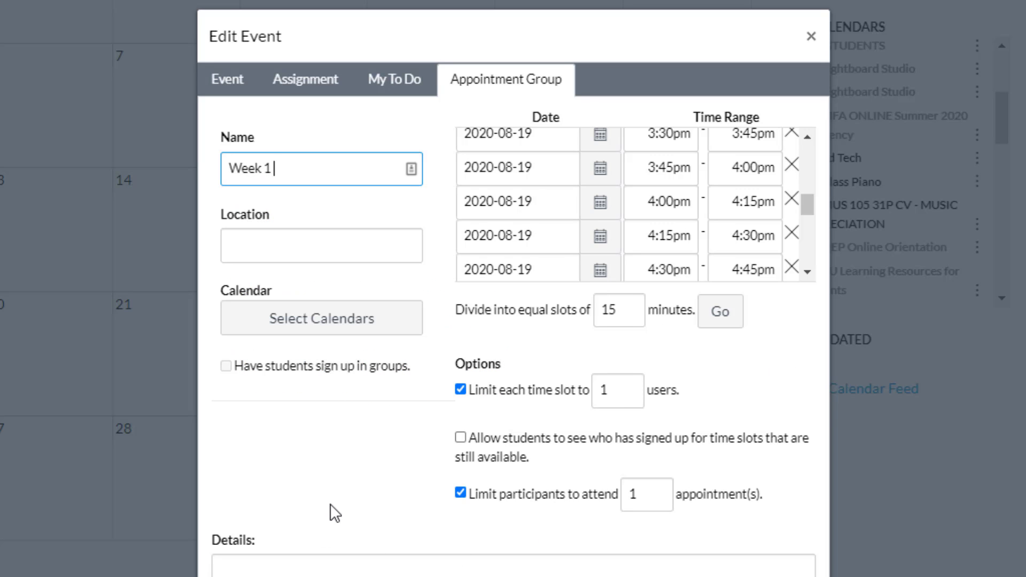
pyautogui.write('Office Hours')
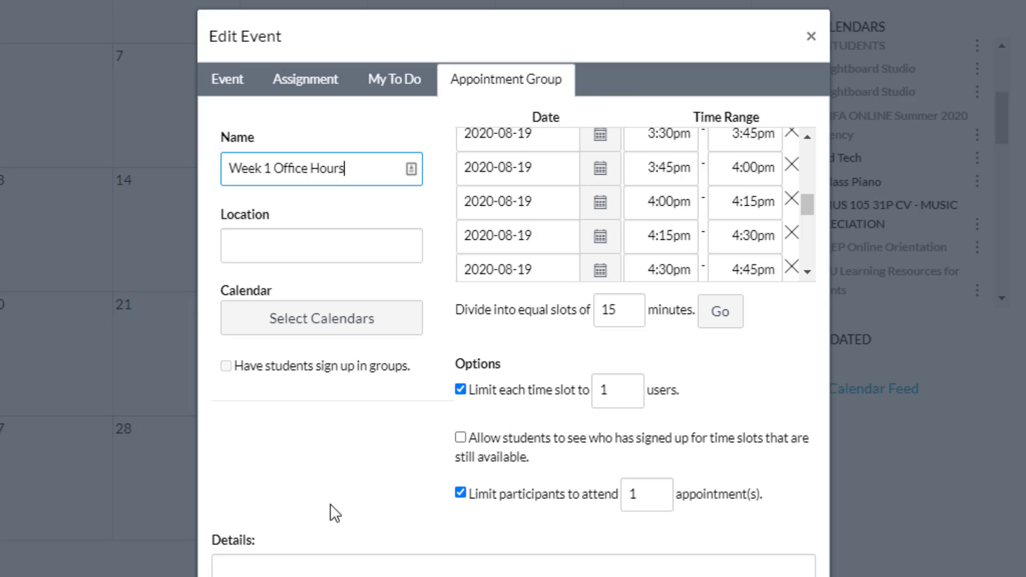
pyautogui.click(280, 246)
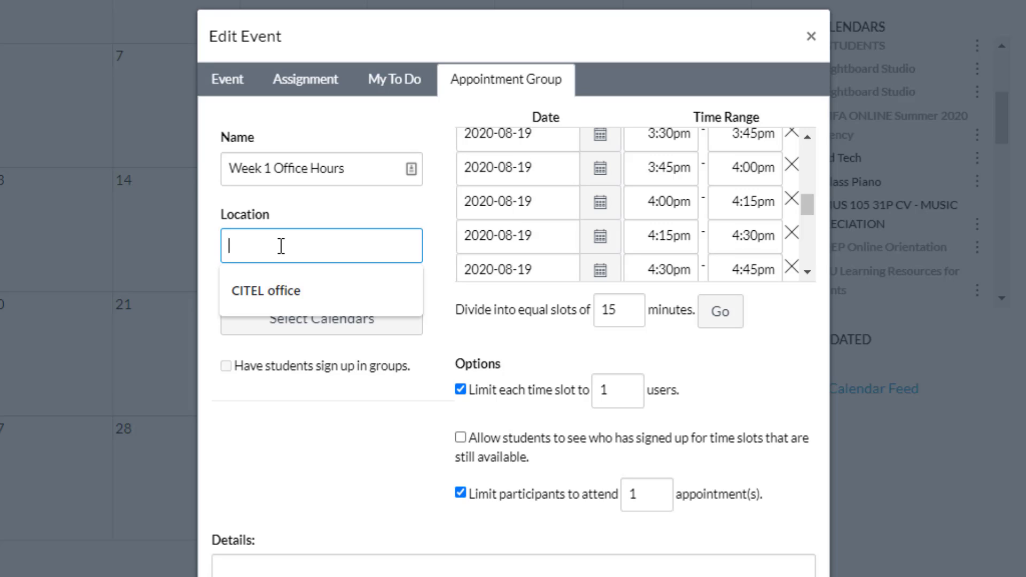
pyautogui.write('Meet by ')
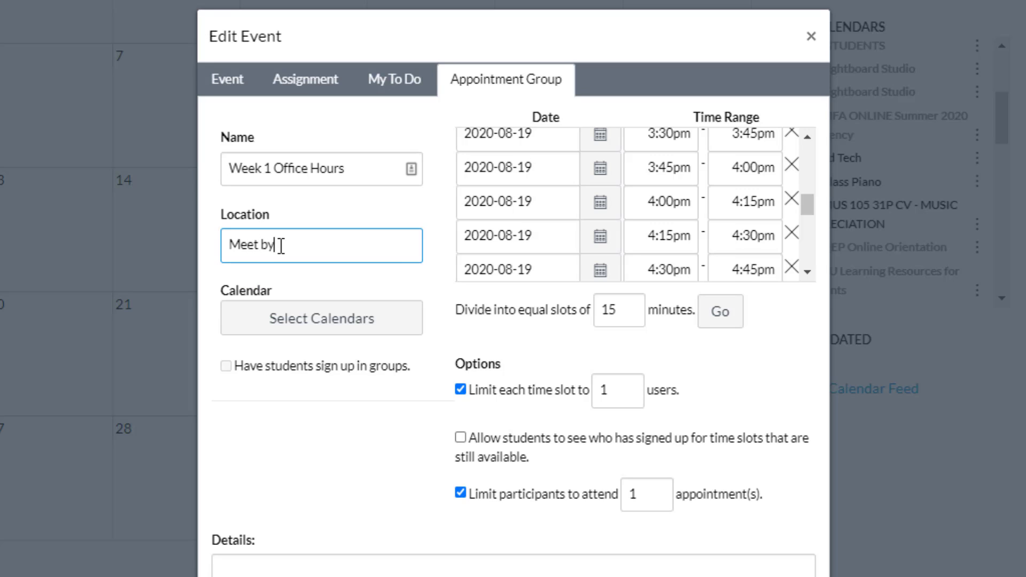
pyautogui.write('Teams')
# - Assign the appointment group to the section calendars MSE 220 010 MC, MUA 213 010 MC, MUA 213 020 MC and MUS 105 31P CV
pyautogui.click(363, 326)
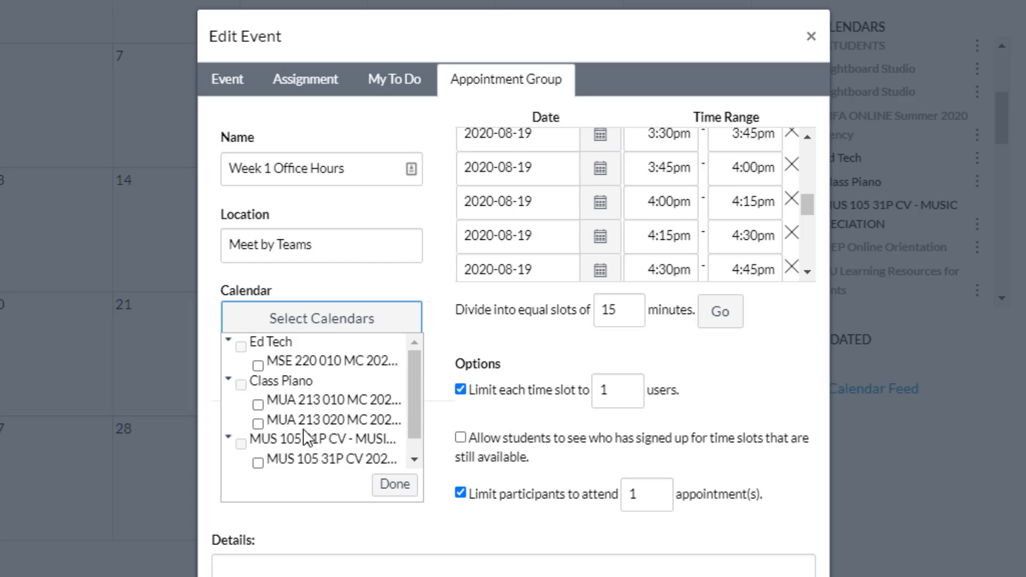
pyautogui.click(258, 367)
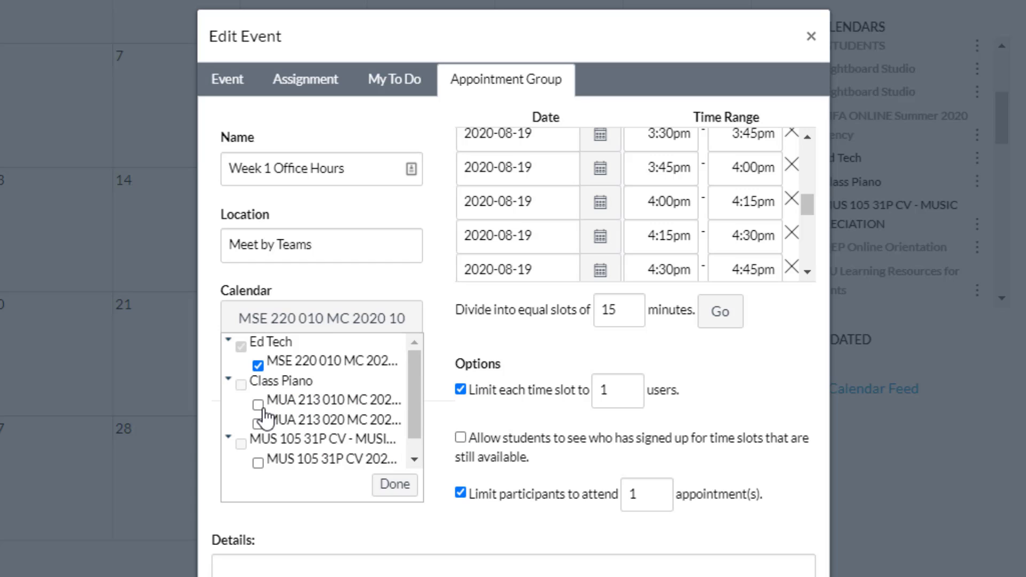
pyautogui.click(258, 406)
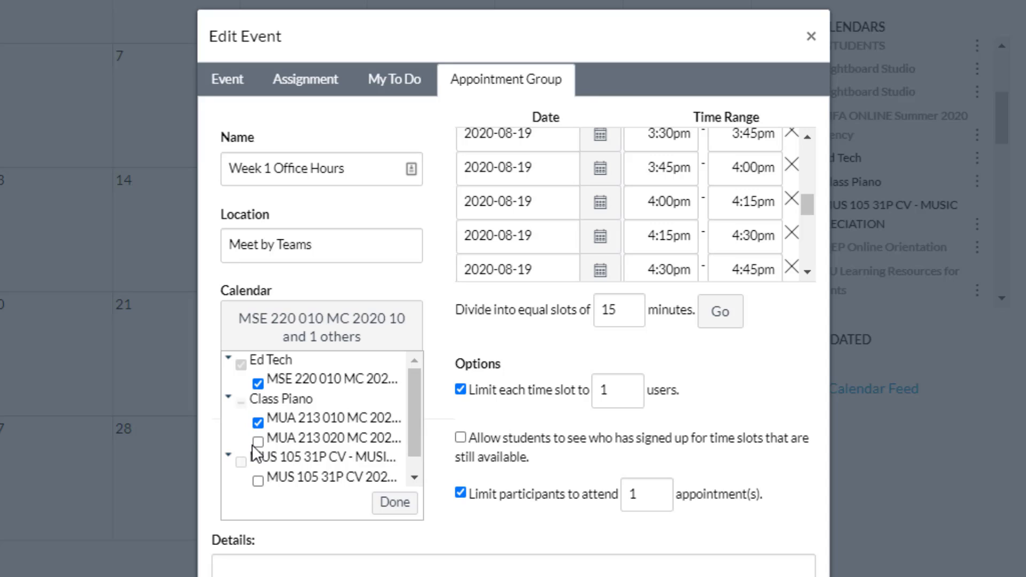
pyautogui.click(257, 442)
pyautogui.click(258, 481)
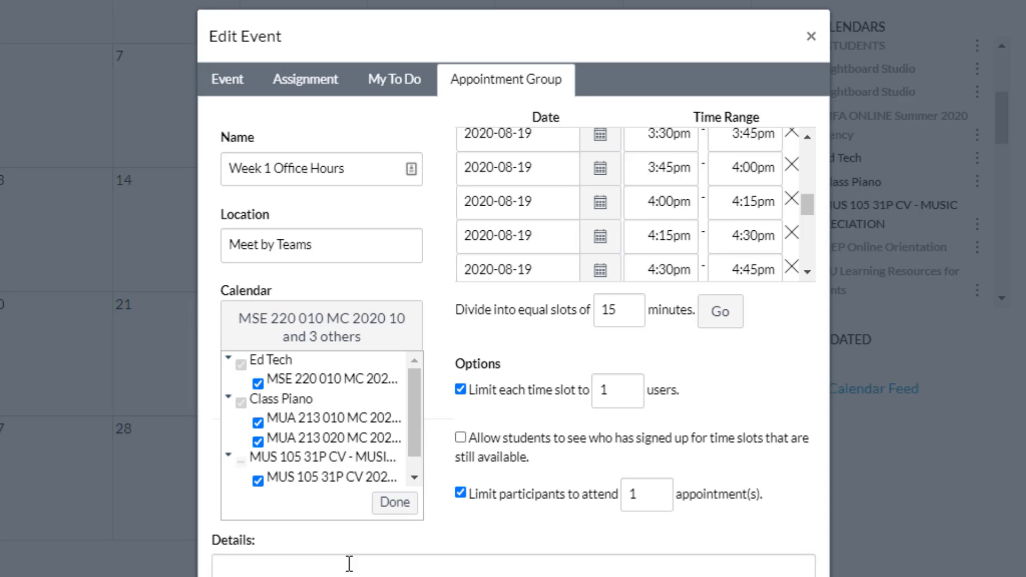
pyautogui.click(408, 502)
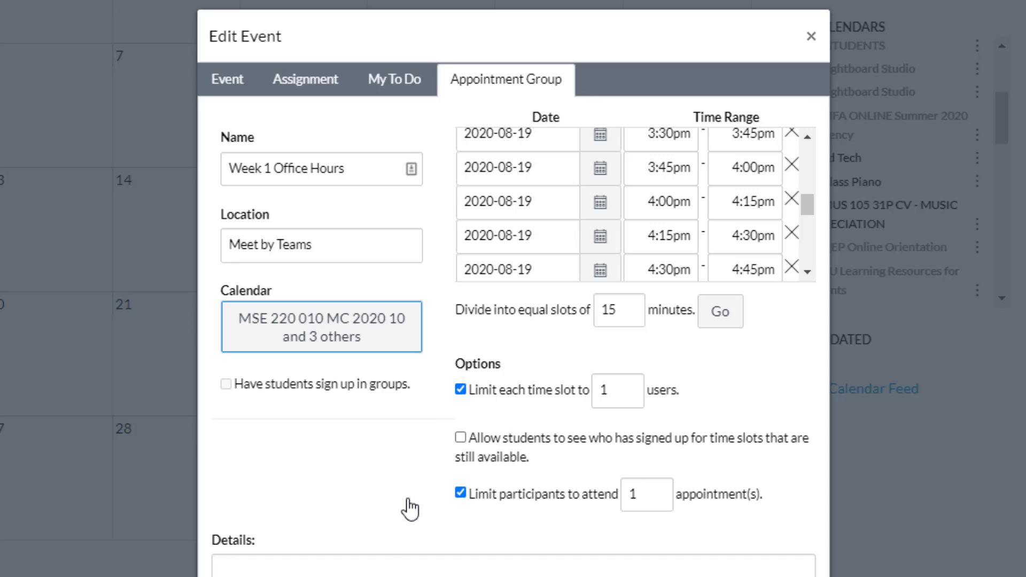
# - Enter the details "Office hours are conducted by Team meeting. Please watch your email inbox for the meeting invitation." and publish the appointment group
pyautogui.click(306, 575)
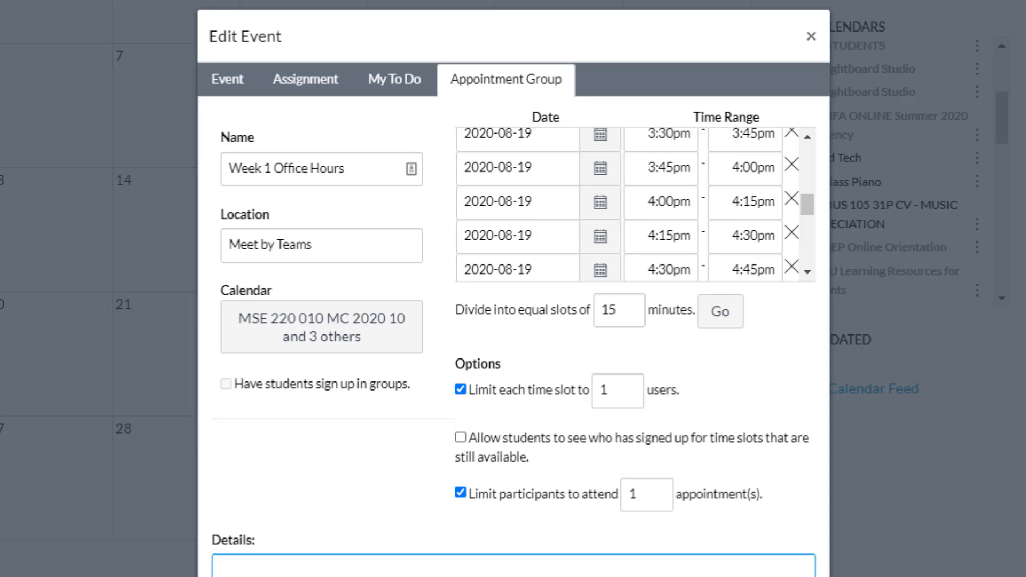
pyautogui.write('Office hours')
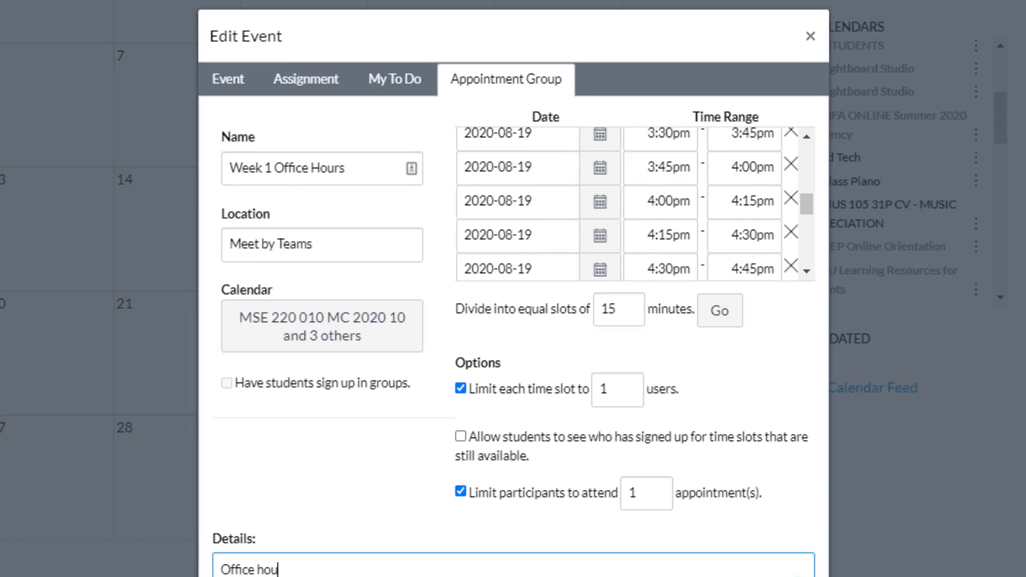
pyautogui.write(' are conduc')
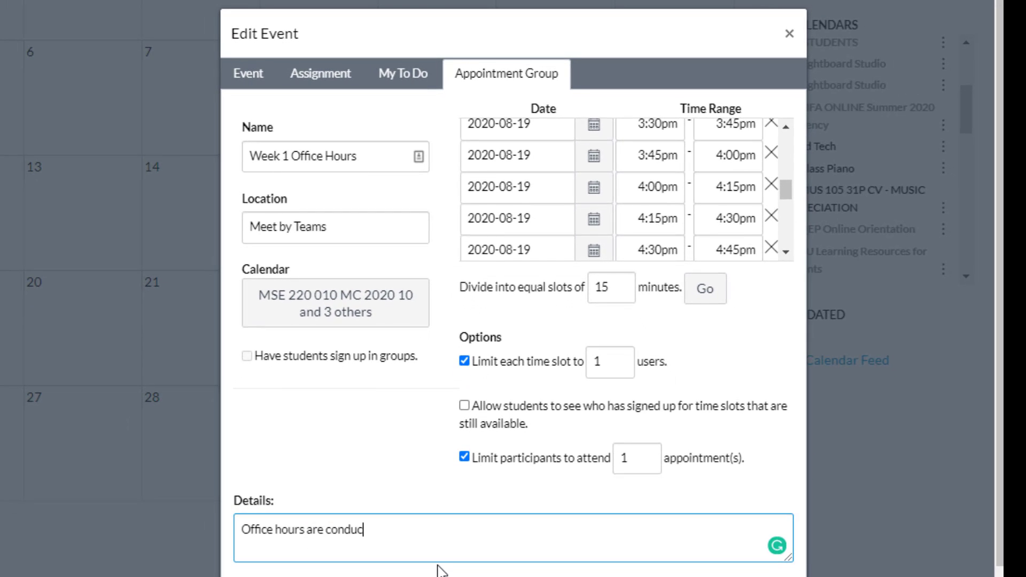
pyautogui.write('ted by Team meeting.  ')
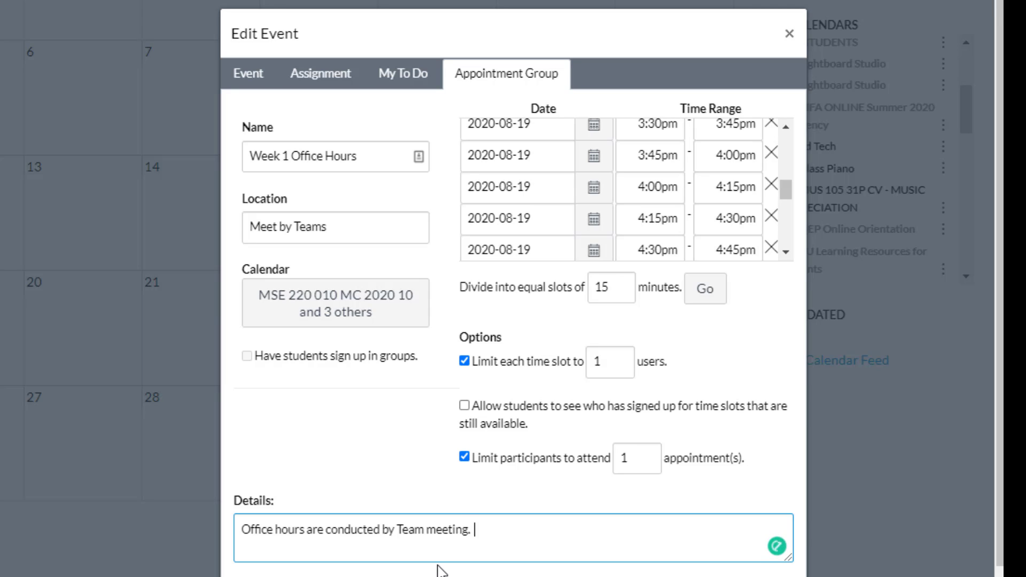
pyautogui.write('Please watc')
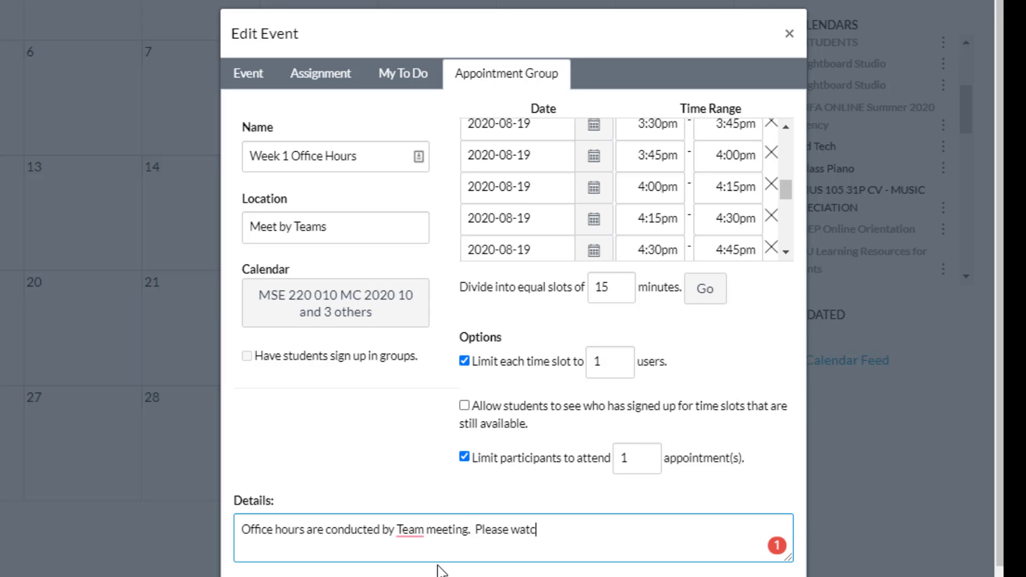
pyautogui.write('h your email inbox for the m')
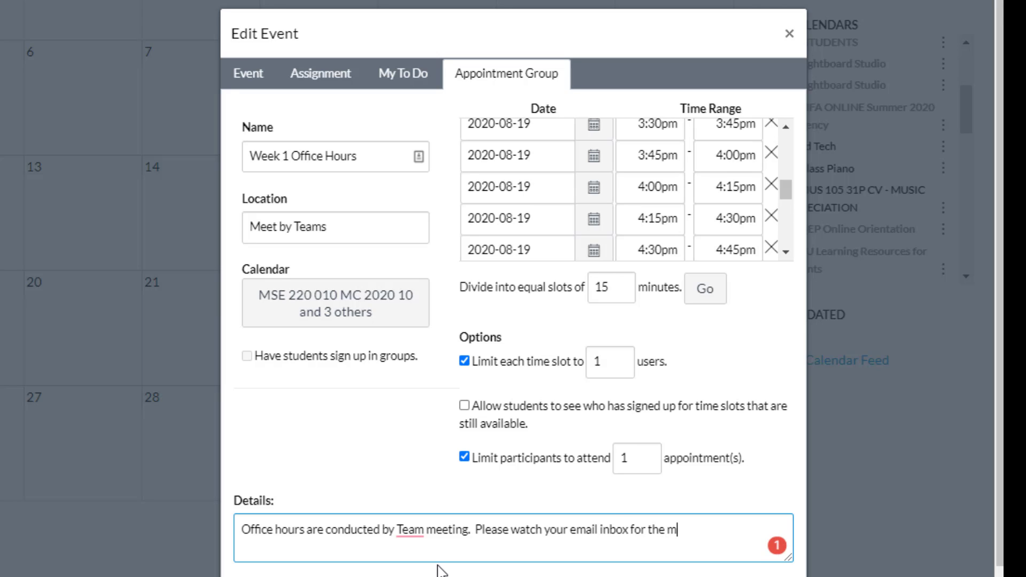
pyautogui.write('eeting invitation.')
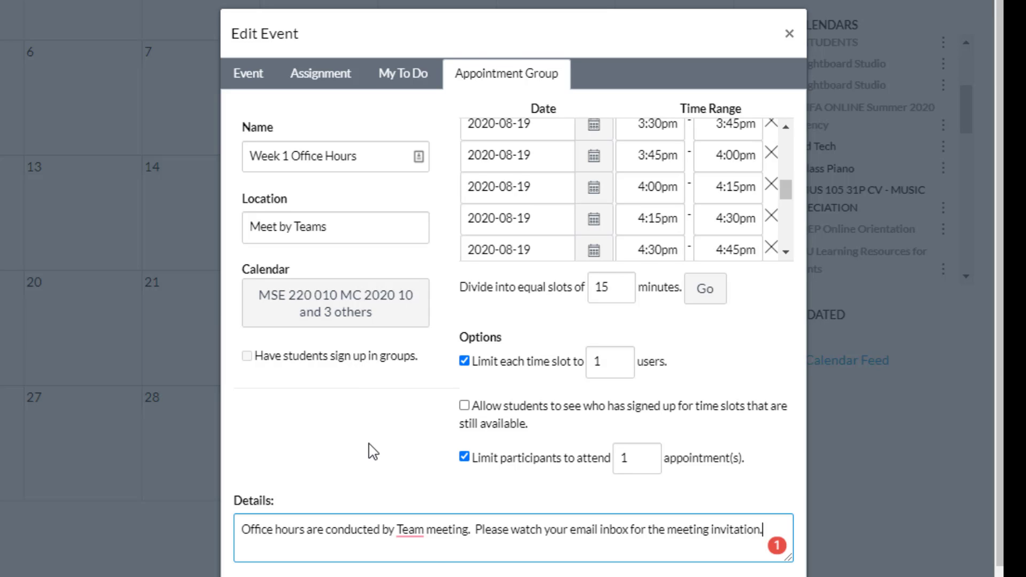
pyautogui.scroll(-1, 372, 451)
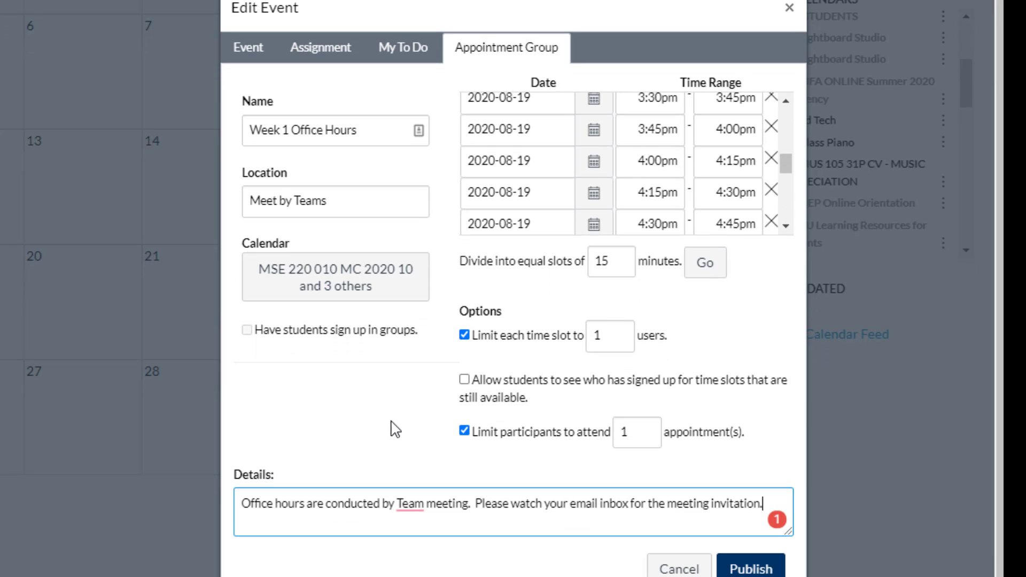
pyautogui.click(751, 569)
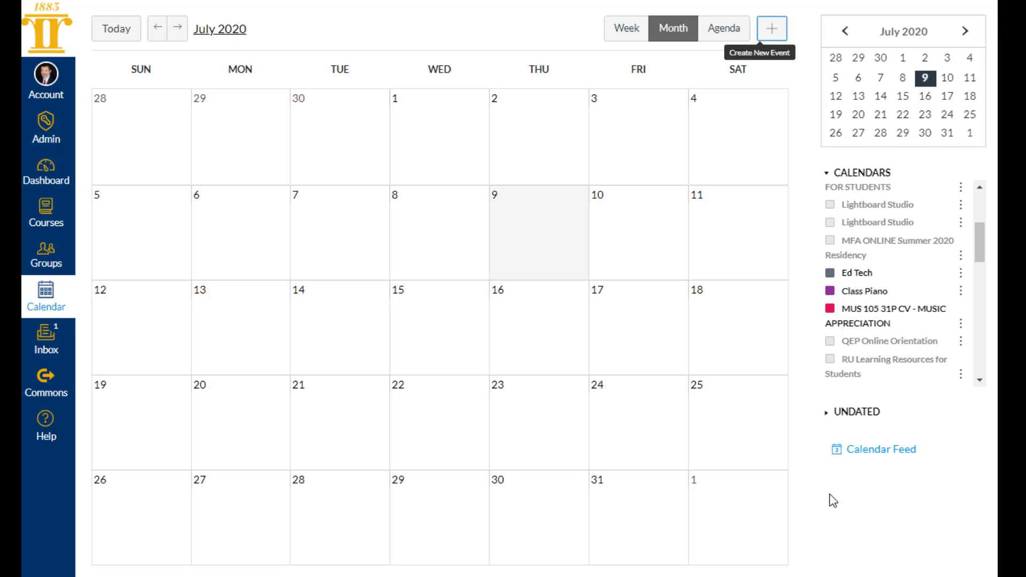
# - Hide the Class Piano and MUS 105 31P CV - MUSIC APPRECIATION calendars and show them again
pyautogui.click(830, 290)
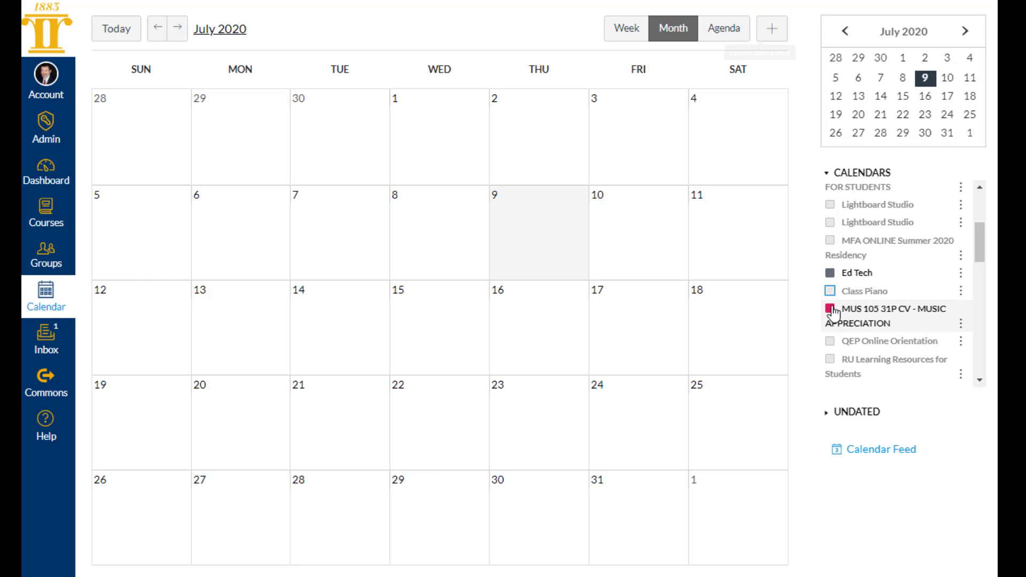
pyautogui.click(831, 310)
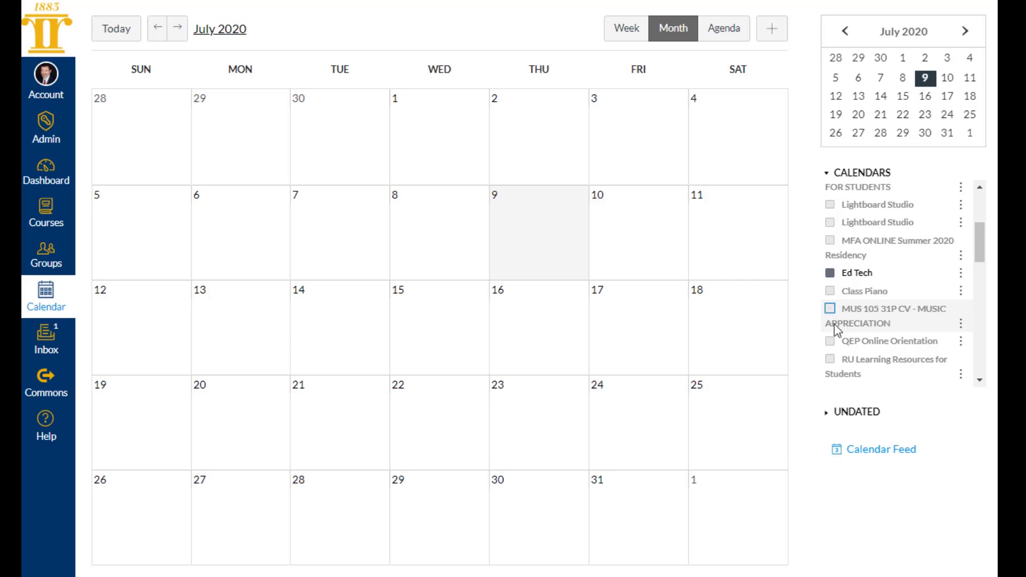
pyautogui.click(830, 291)
pyautogui.click(830, 309)
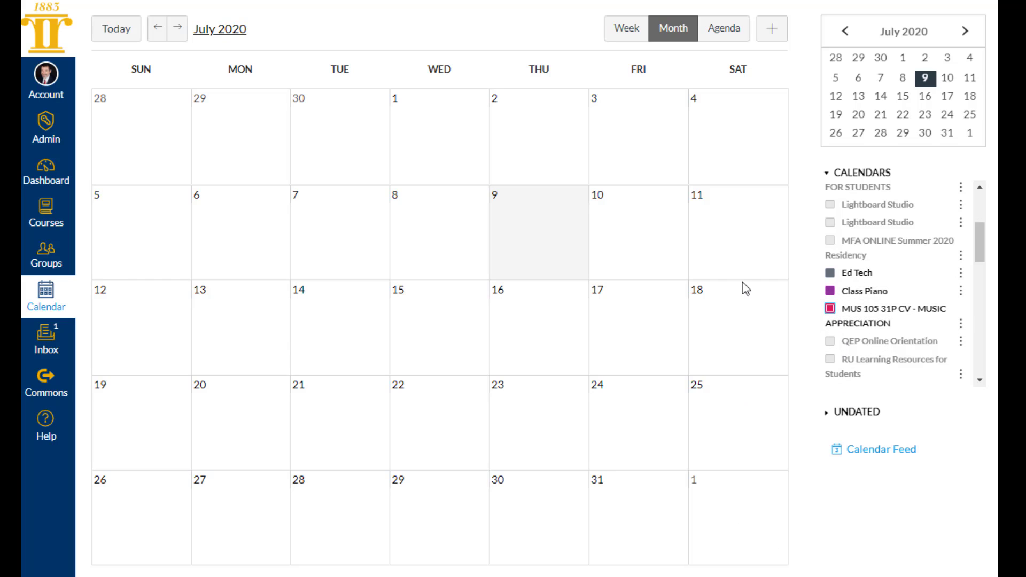
# - Start a new appointment group dated 2020-8-17 with a time range from 8 to 10
pyautogui.click(773, 35)
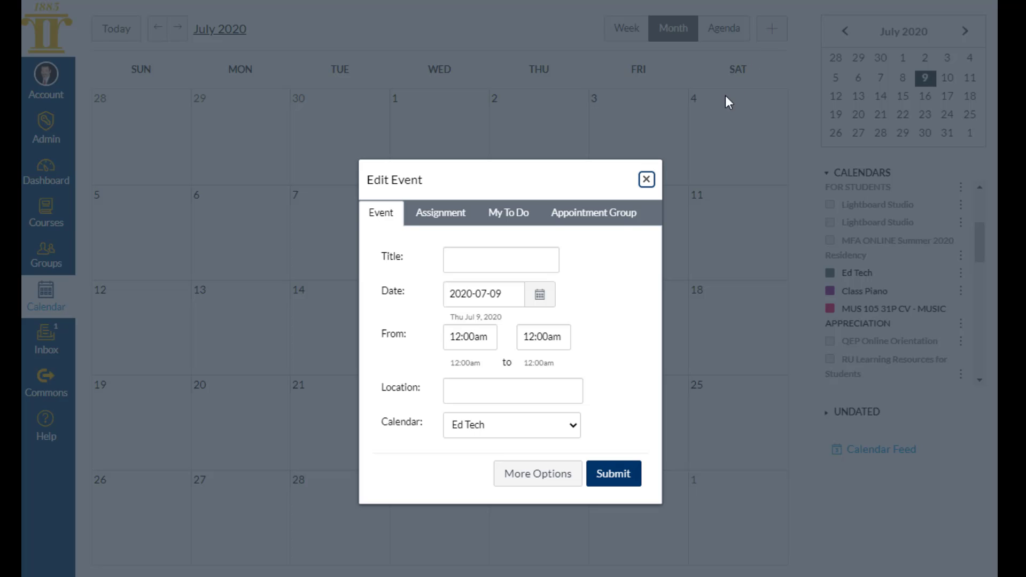
pyautogui.click(623, 212)
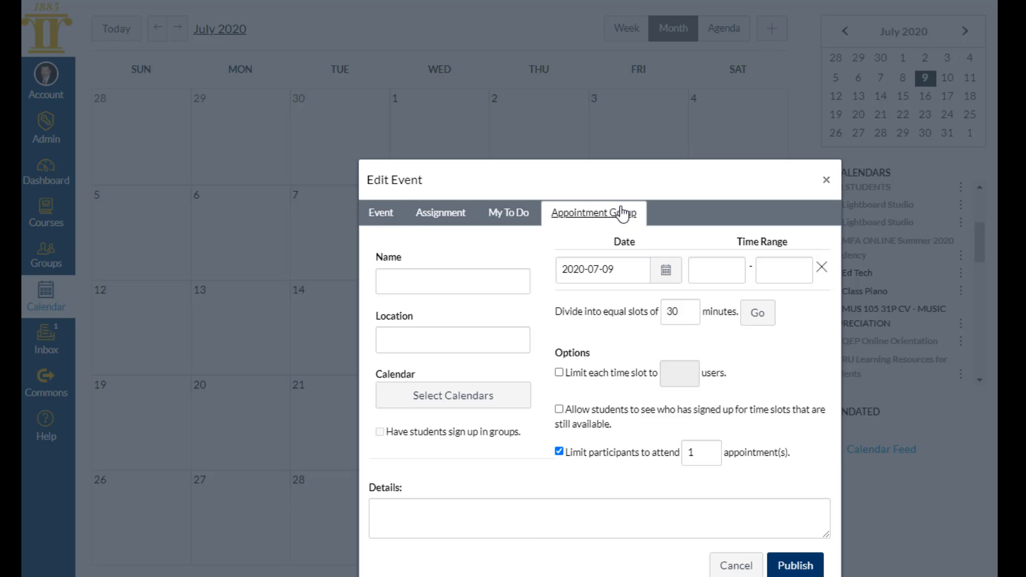
pyautogui.click(669, 274)
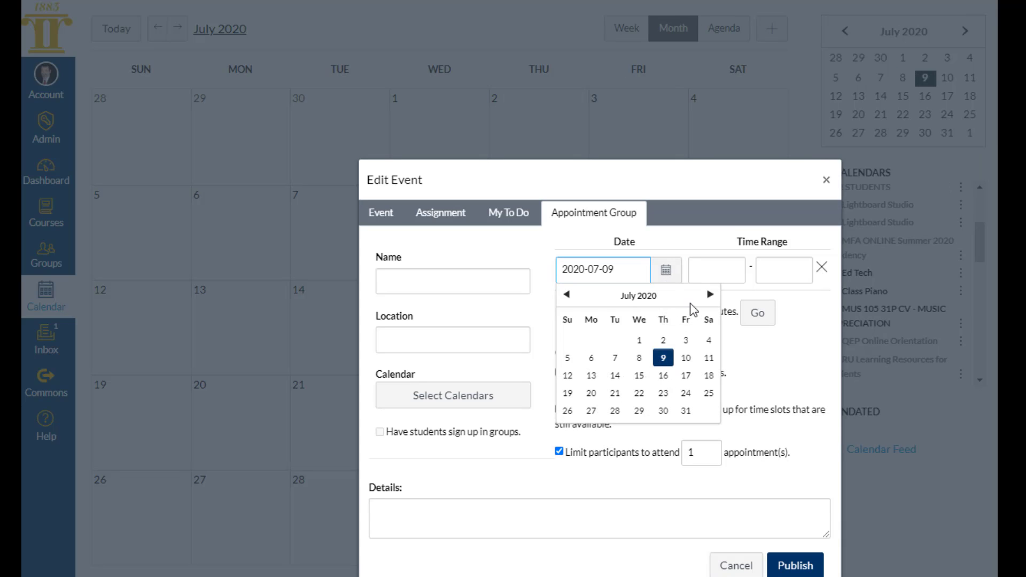
pyautogui.click(707, 295)
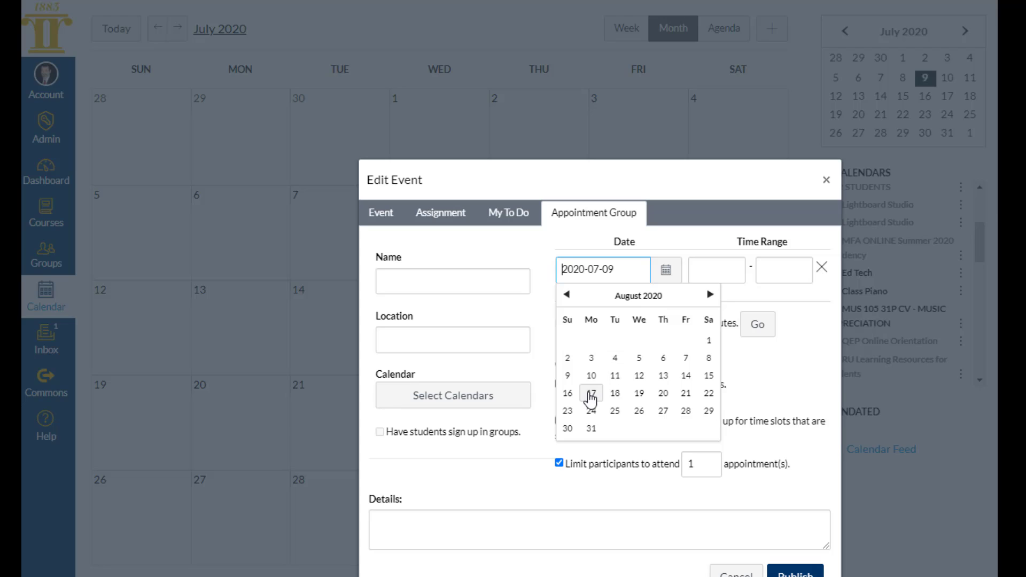
pyautogui.click(591, 393)
pyautogui.click(726, 273)
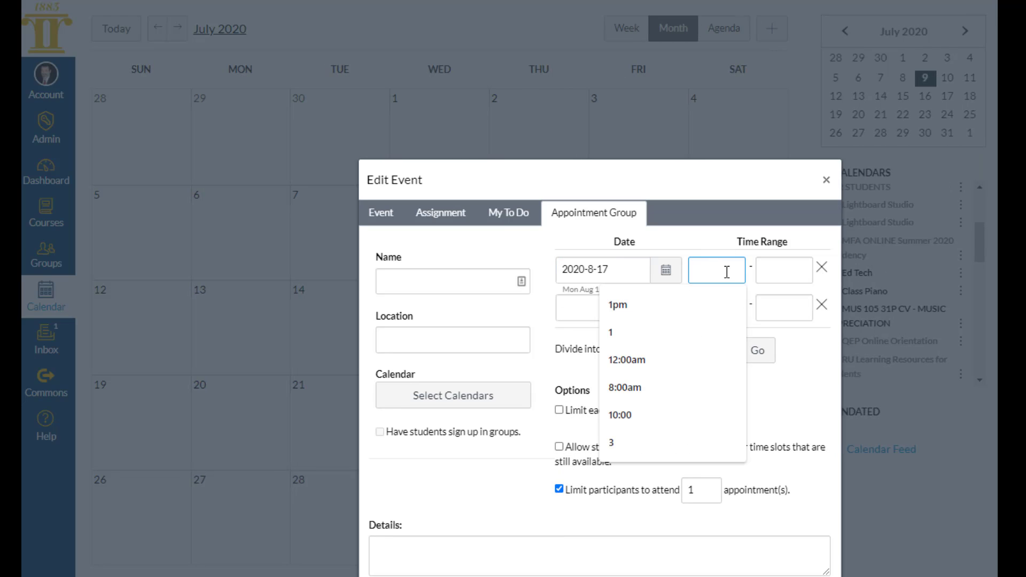
pyautogui.write('8')
pyautogui.click(775, 272)
pyautogui.write('10')
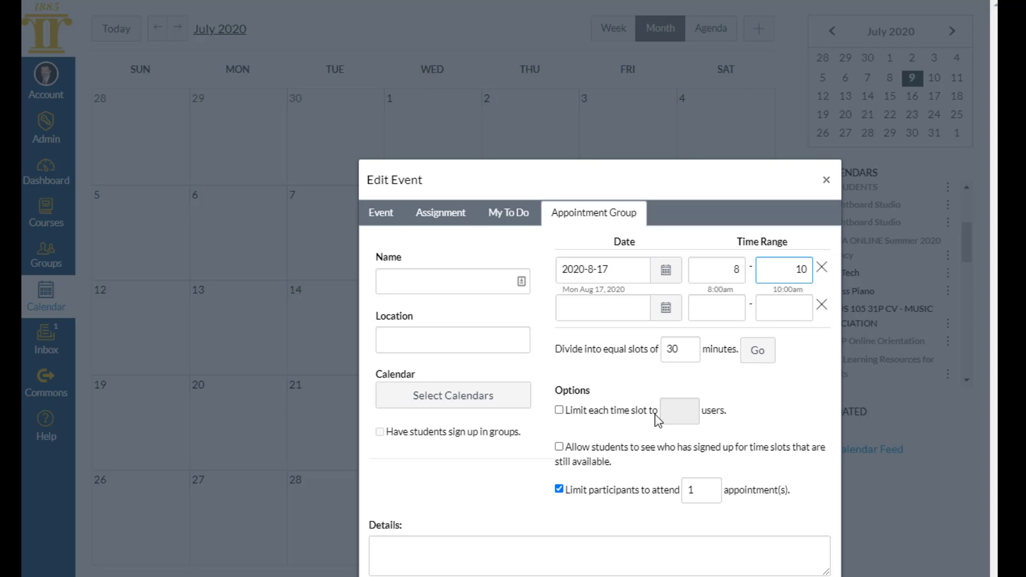
# - Limit each time slot of the new appointment group to 4 users
pyautogui.click(558, 418)
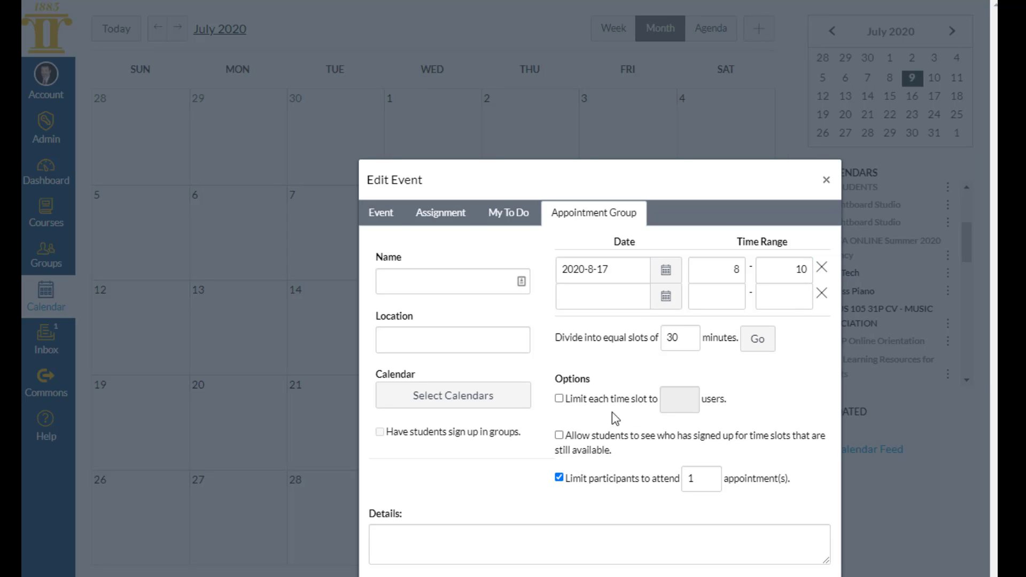
pyautogui.click(583, 404)
pyautogui.click(688, 395)
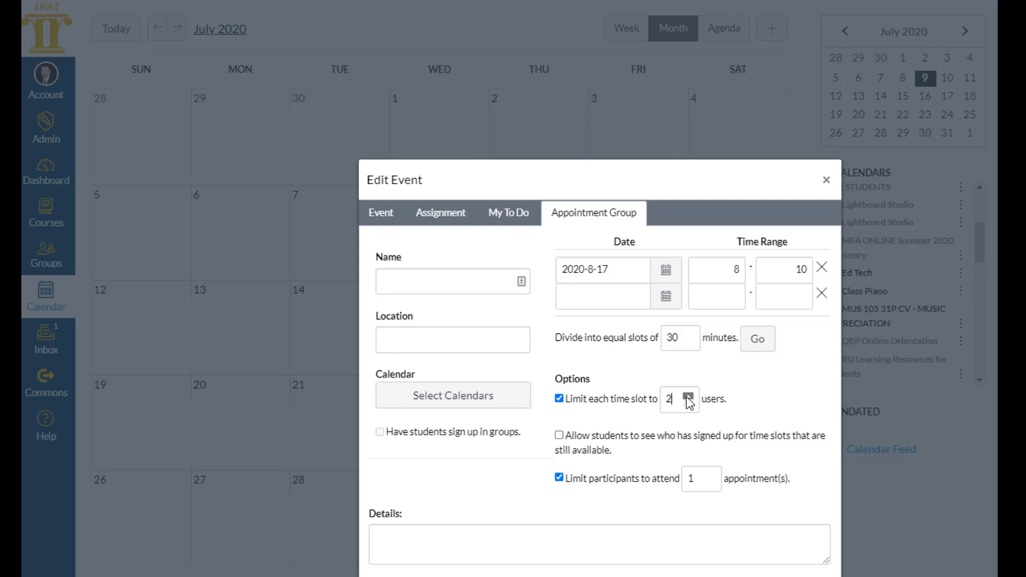
pyautogui.click(688, 395)
pyautogui.click(688, 395)
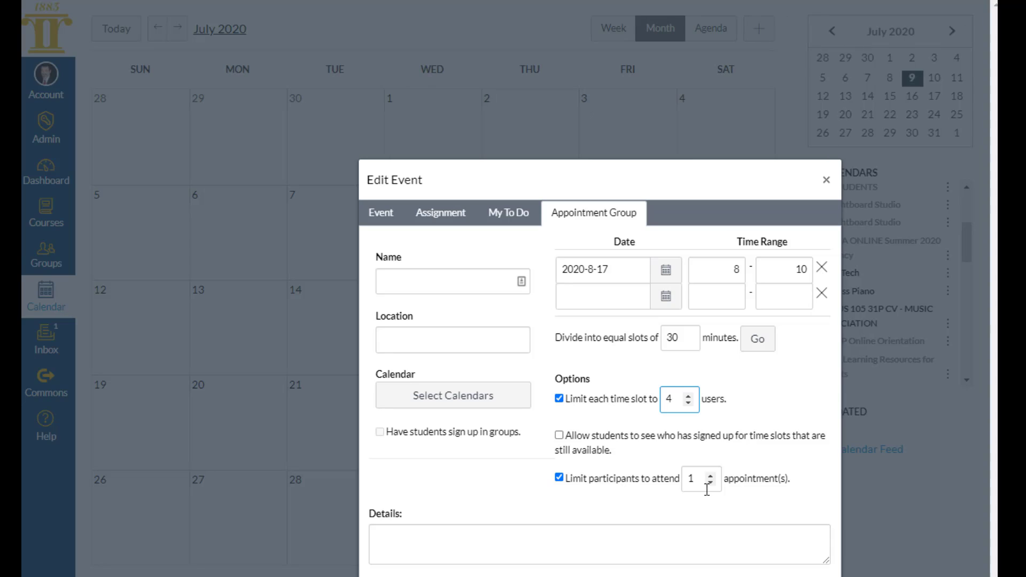
# - Assign the appointment group to the MSE 220 010 MC section of the Ed Tech calendar
pyautogui.click(453, 395)
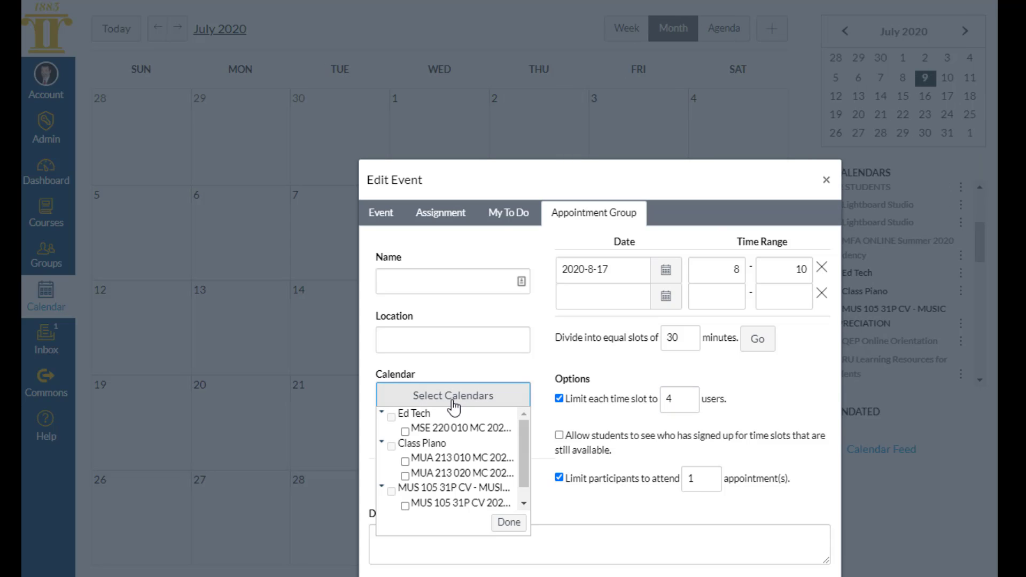
pyautogui.click(405, 432)
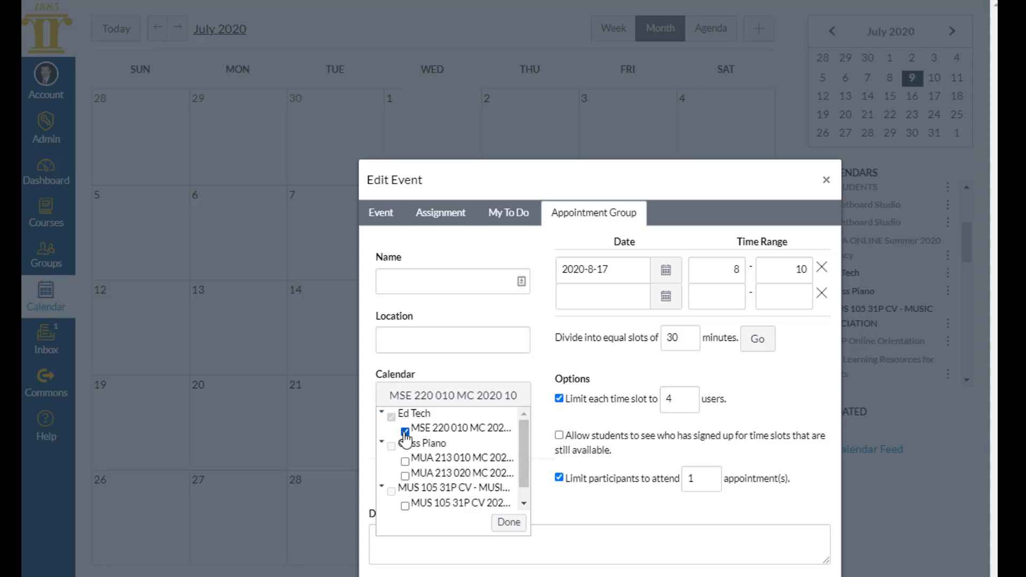
# - Name the appointment group "Project Discussion Appointments" and set its location to "Meet by Teams"
pyautogui.click(433, 277)
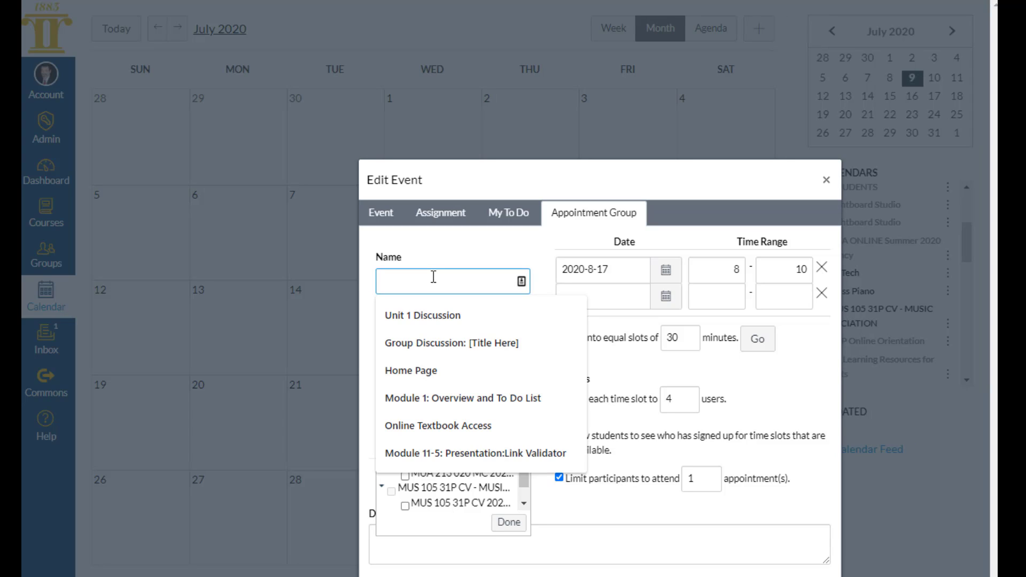
pyautogui.write('Pro')
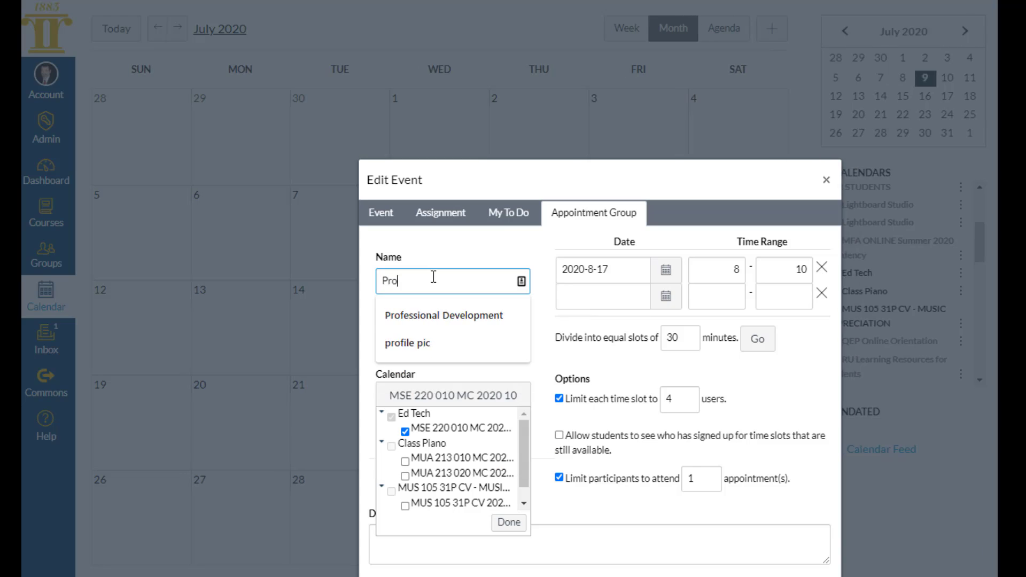
pyautogui.write('ject Discussi')
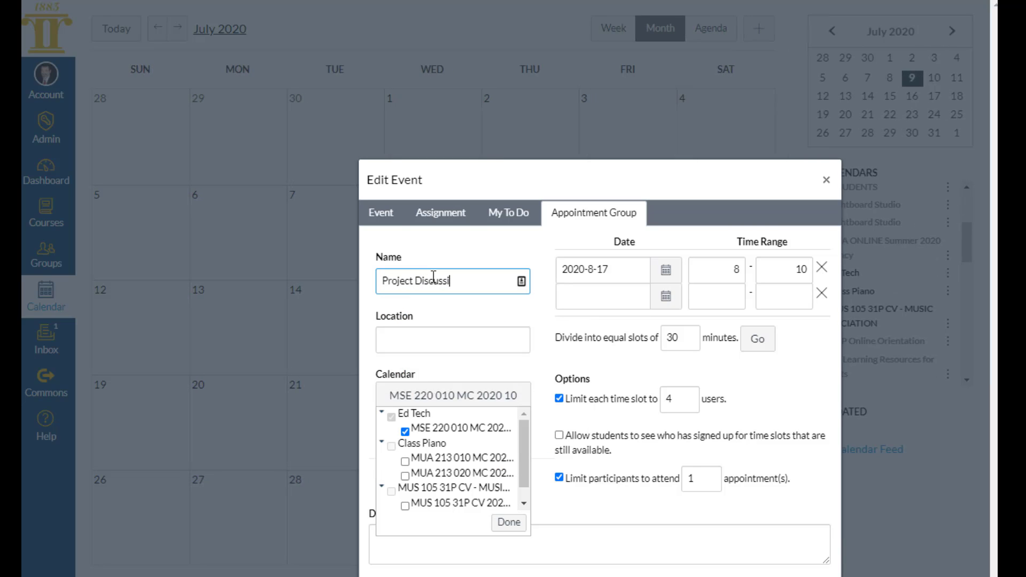
pyautogui.write('on Appointments')
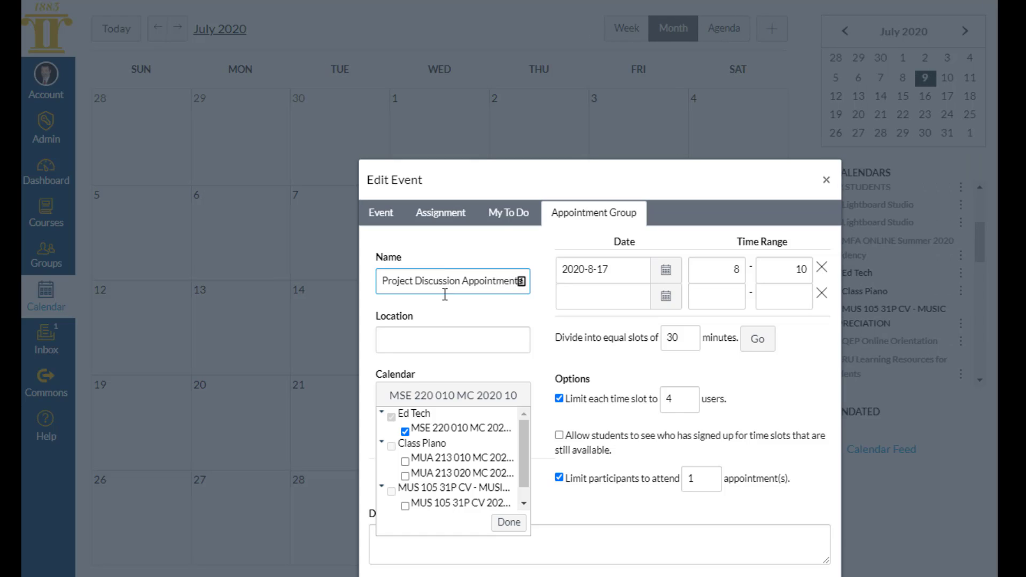
pyautogui.click(434, 340)
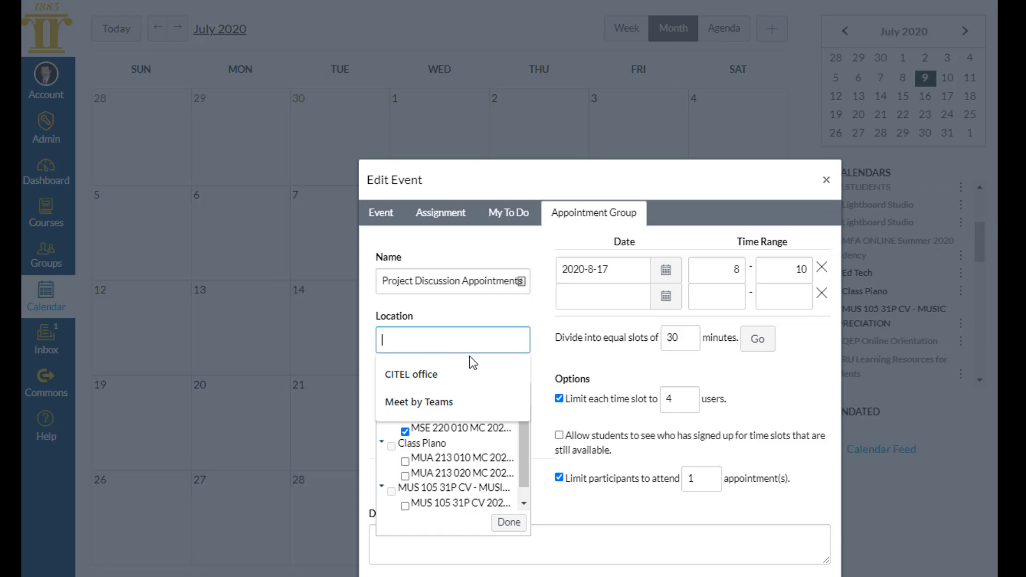
pyautogui.click(405, 400)
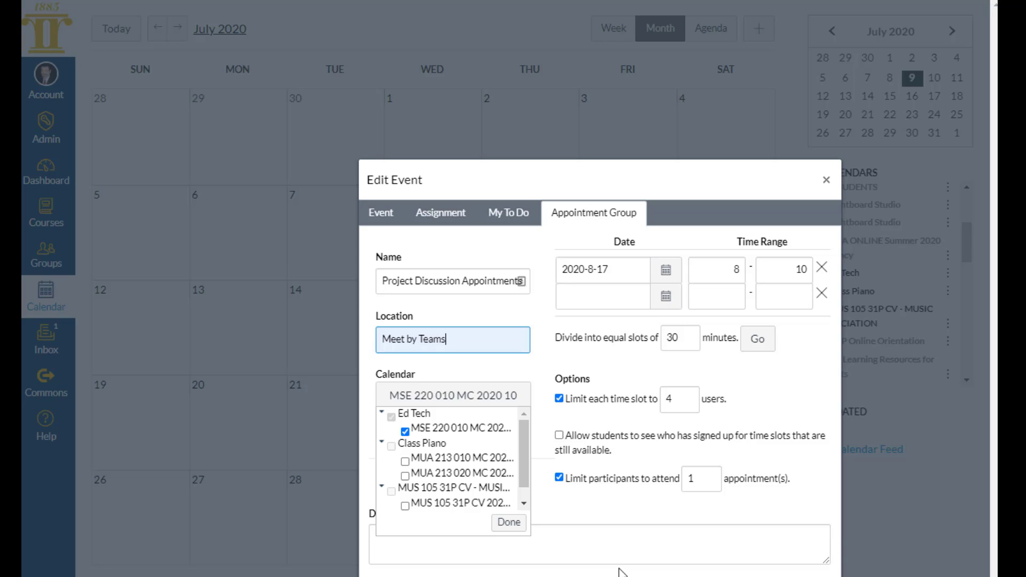
# - Divide the August 17 time range into equal 30-minute slots and publish the appointment group
pyautogui.click(760, 342)
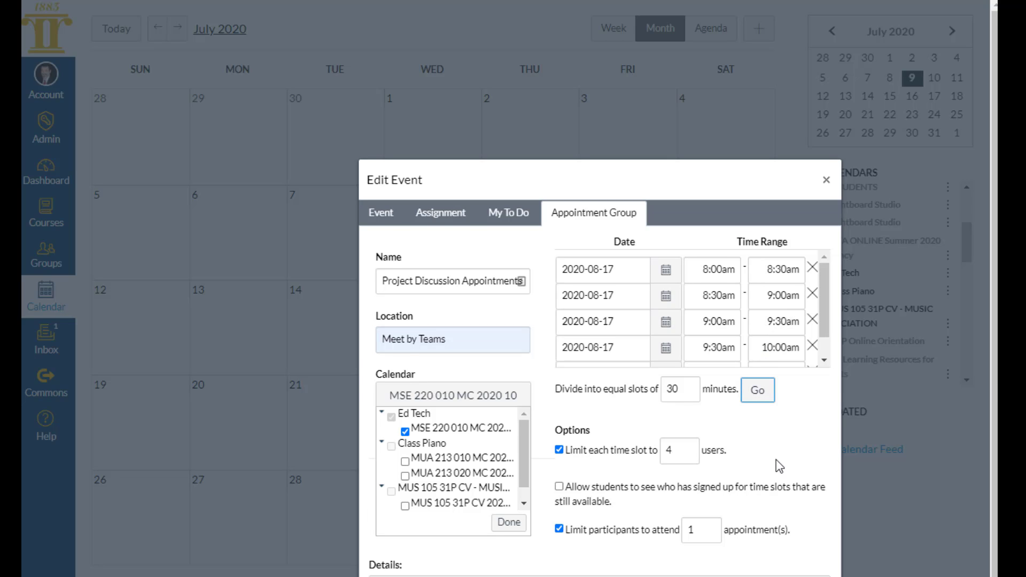
pyautogui.scroll(-1, 779, 466)
pyautogui.click(805, 576)
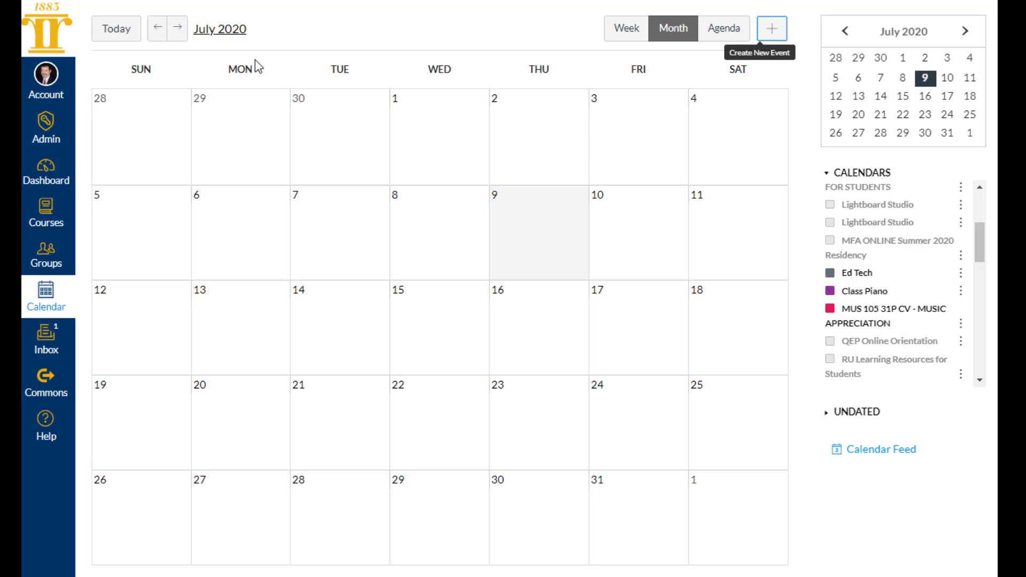
# - Examine the Project Discussion Appointments and Week 1 Office Hours slots on the August 2020 month calendar
pyautogui.click(176, 32)
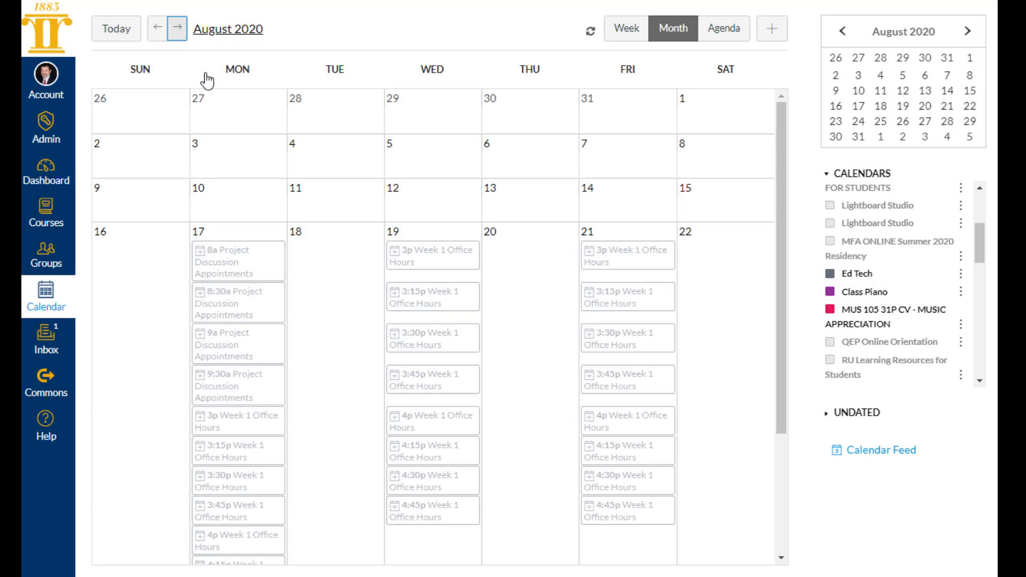
pyautogui.scroll(-3, 320, 257)
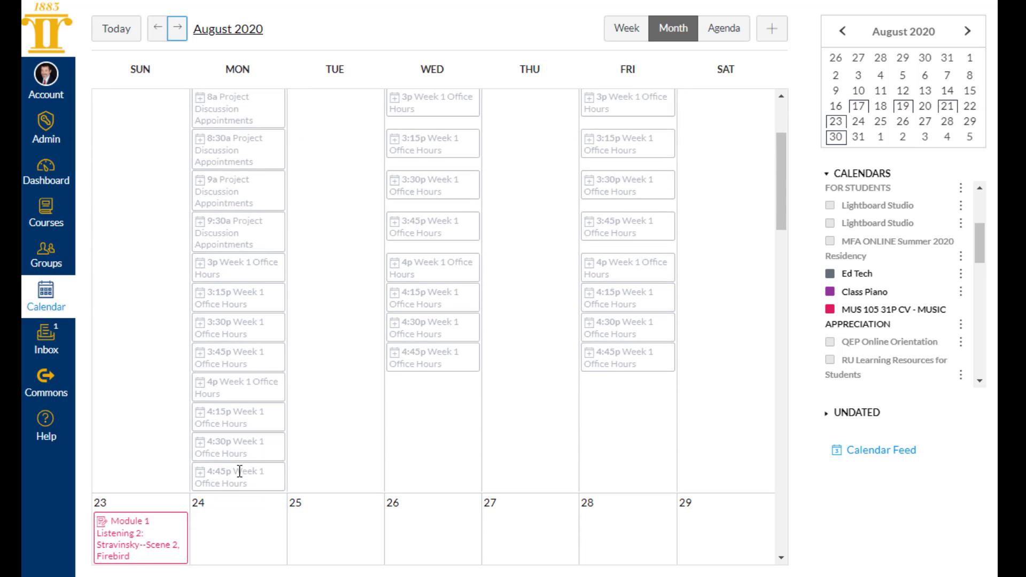
pyautogui.scroll(3, 365, 313)
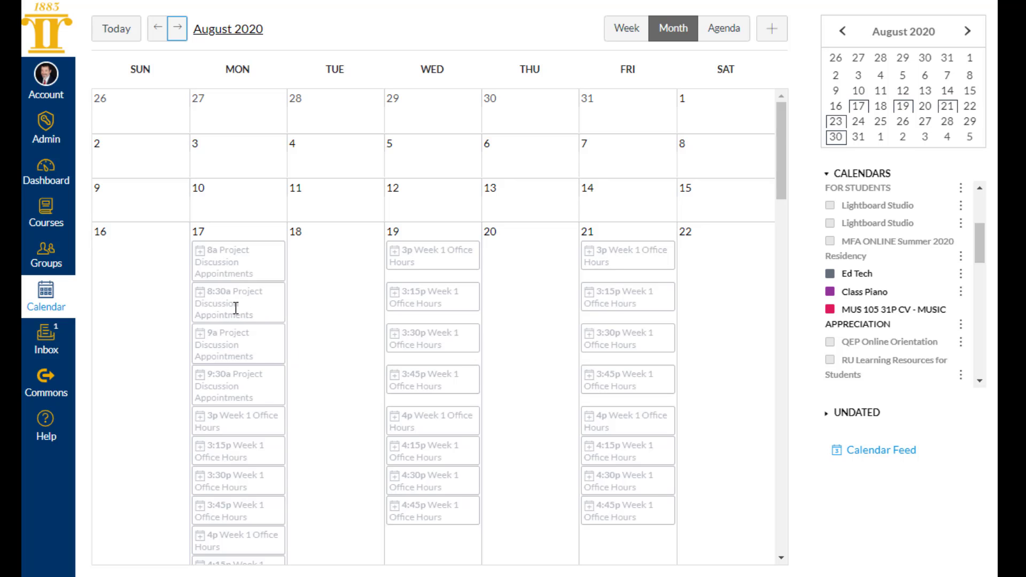
pyautogui.moveTo(230, 295)
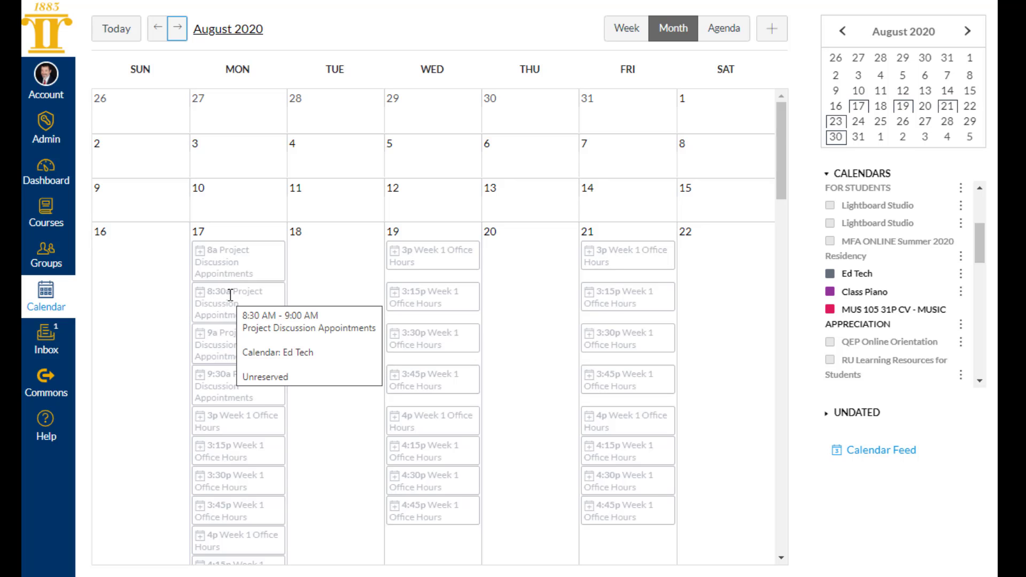
pyautogui.scroll(-3, 243, 312)
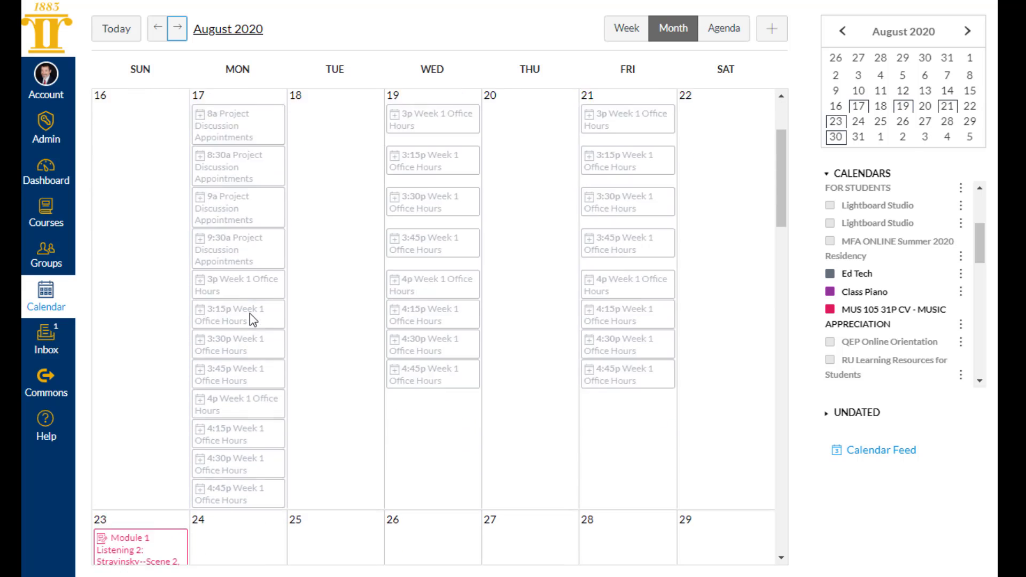
pyautogui.scroll(3, 249, 313)
pyautogui.moveTo(246, 250)
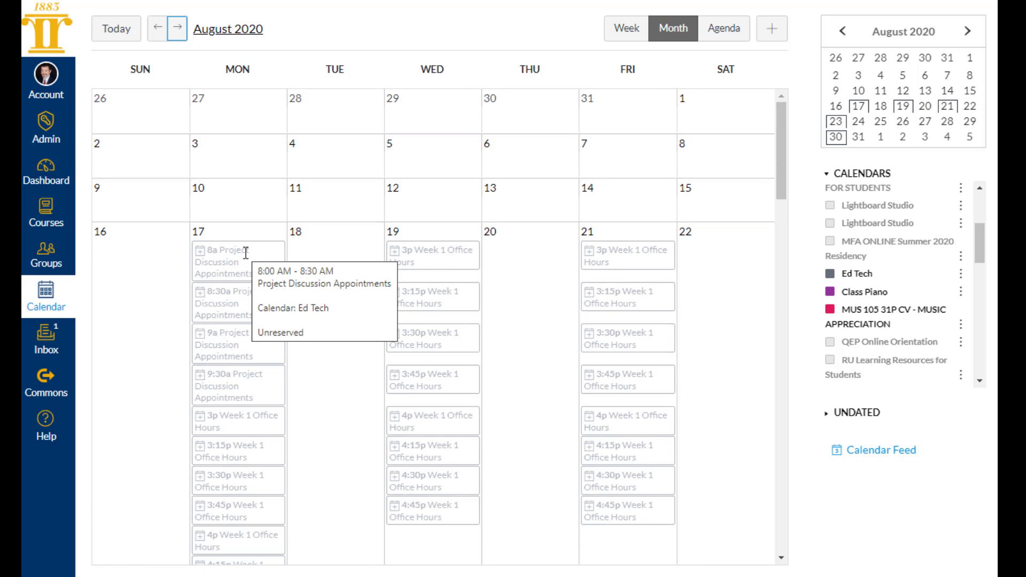
pyautogui.scroll(-2, 245, 252)
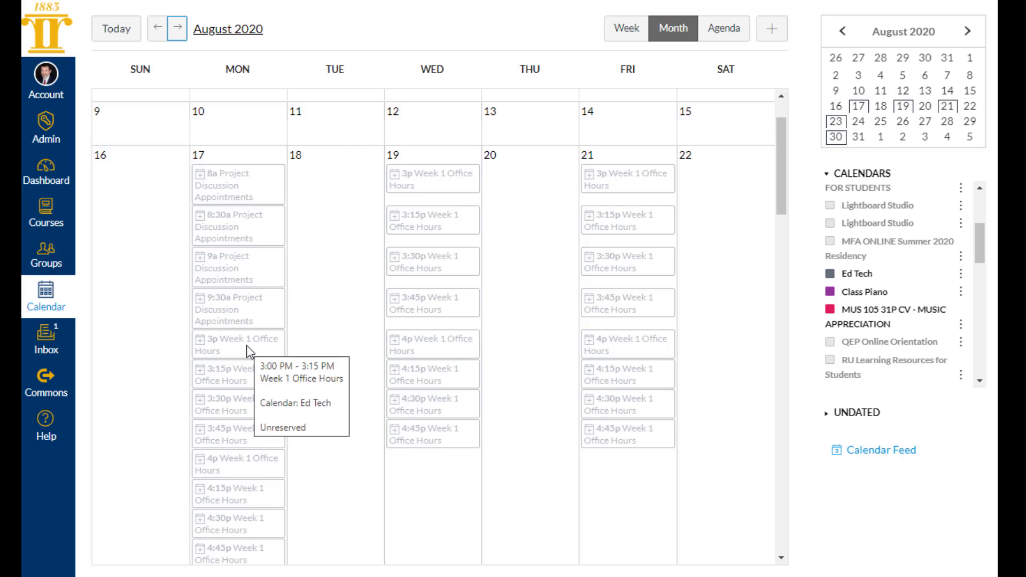
pyautogui.scroll(-4, 245, 345)
pyautogui.scroll(-3, 250, 351)
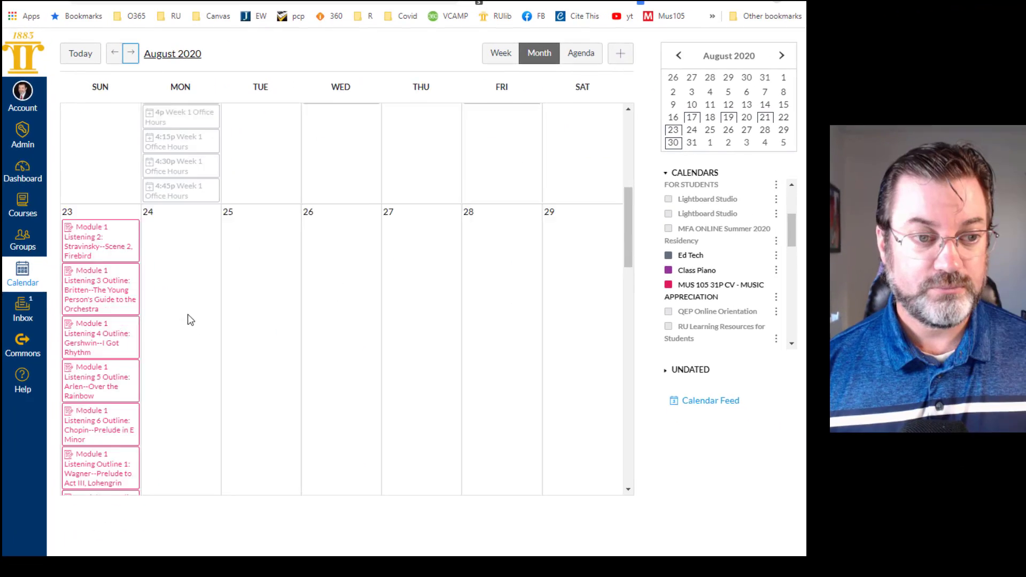
pyautogui.scroll(6, 249, 351)
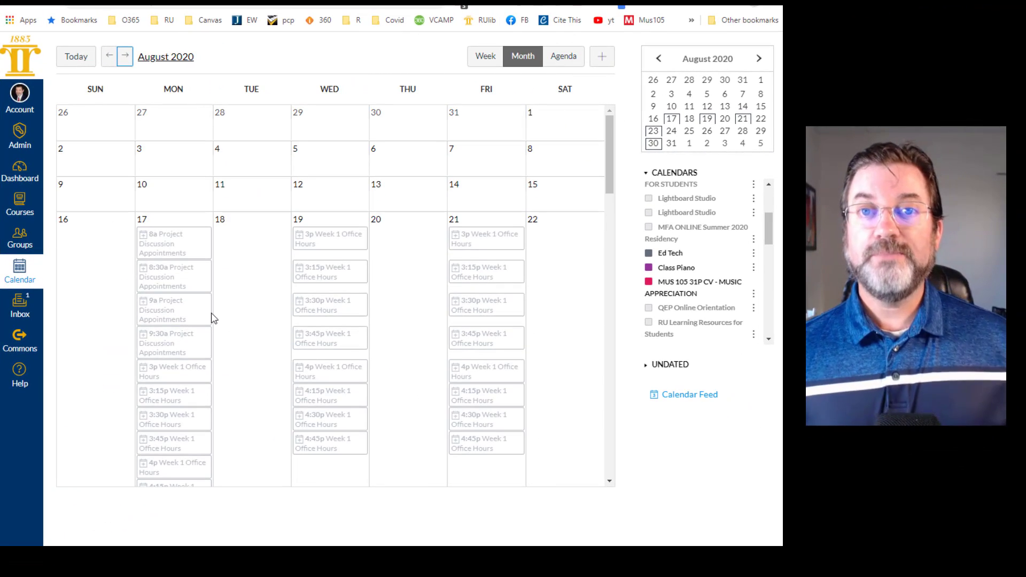
pyautogui.moveTo(212, 317)
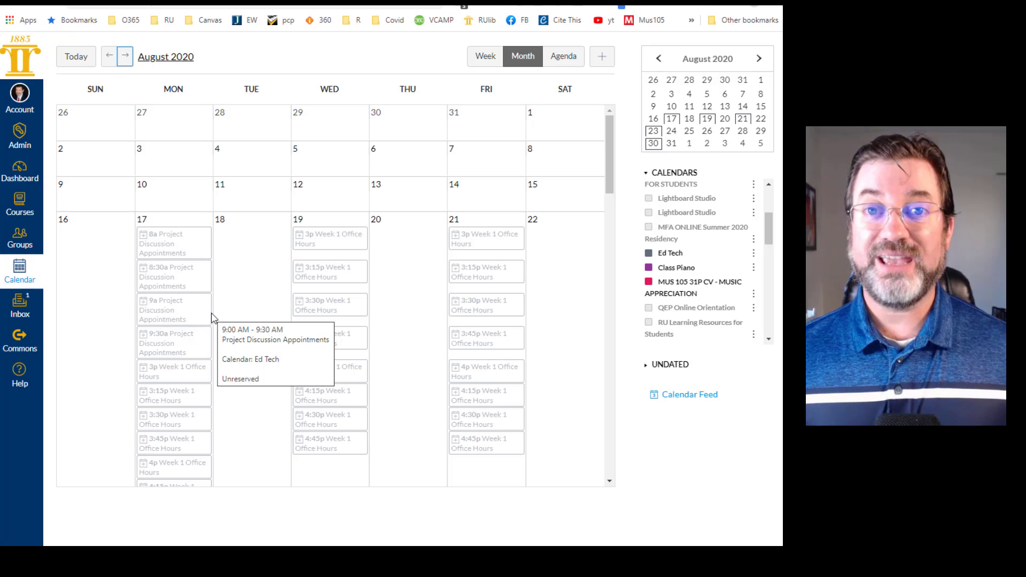